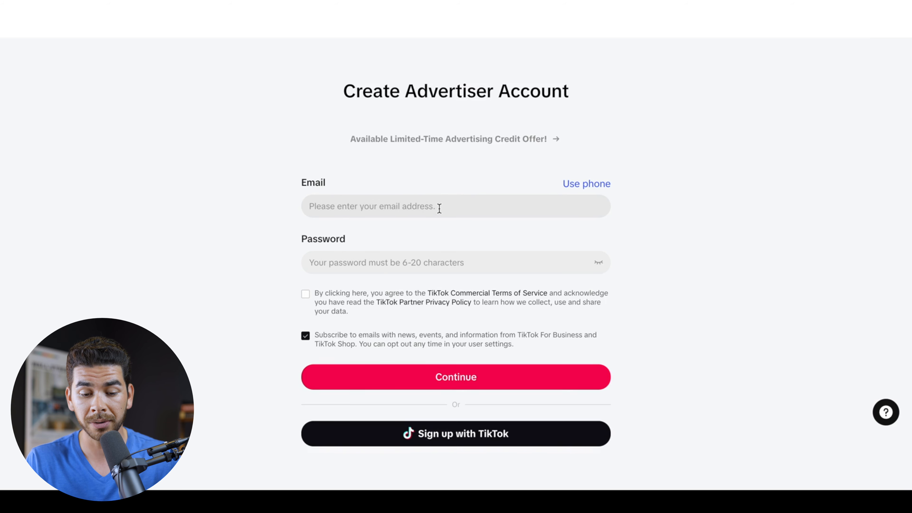
Register an advertiser account with an email and password, agreeing to the commercial terms and opting out of news emails
left_click(441, 222)
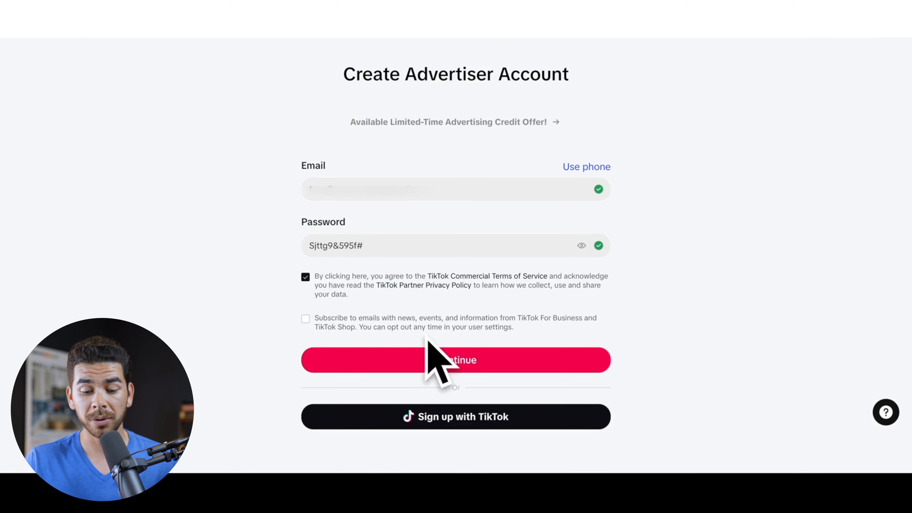
left_click(426, 360)
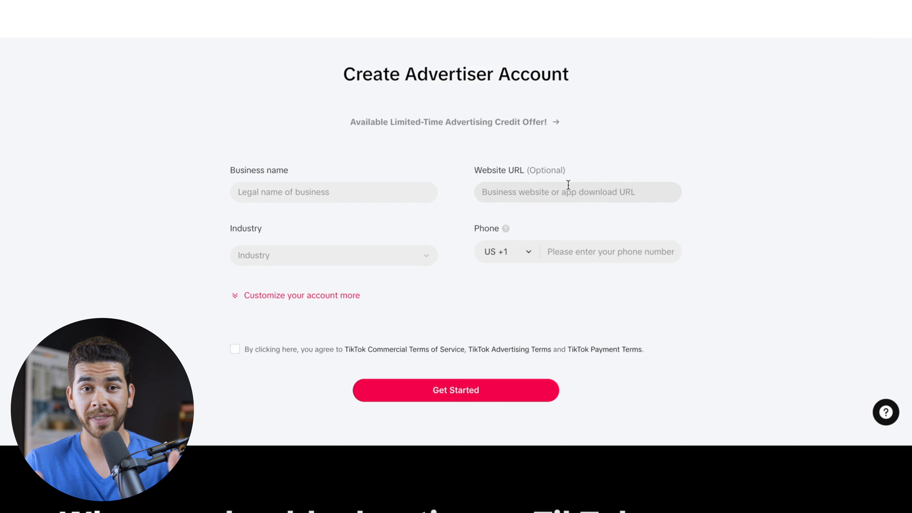
Enter Ecom Mastery as the business name and set the industry to Pet Supplies
left_click(371, 193)
type("Ecom Mastery")
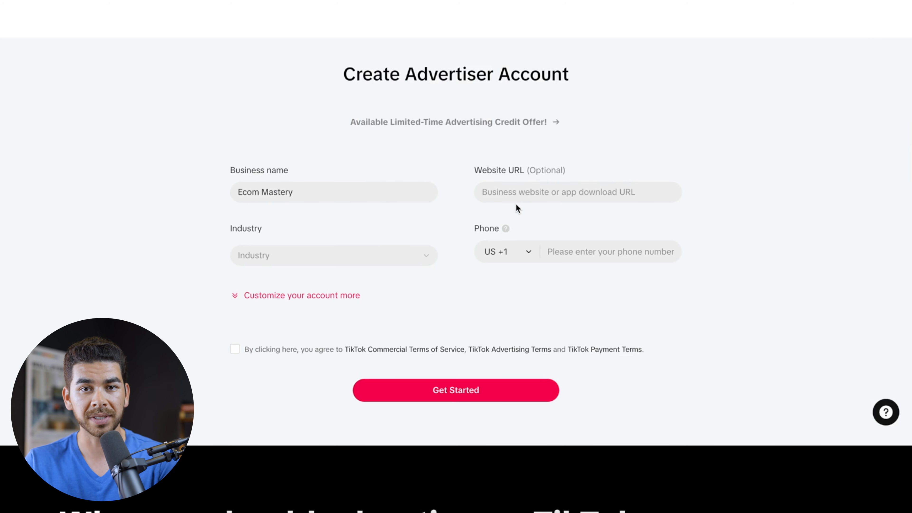
left_click(352, 255)
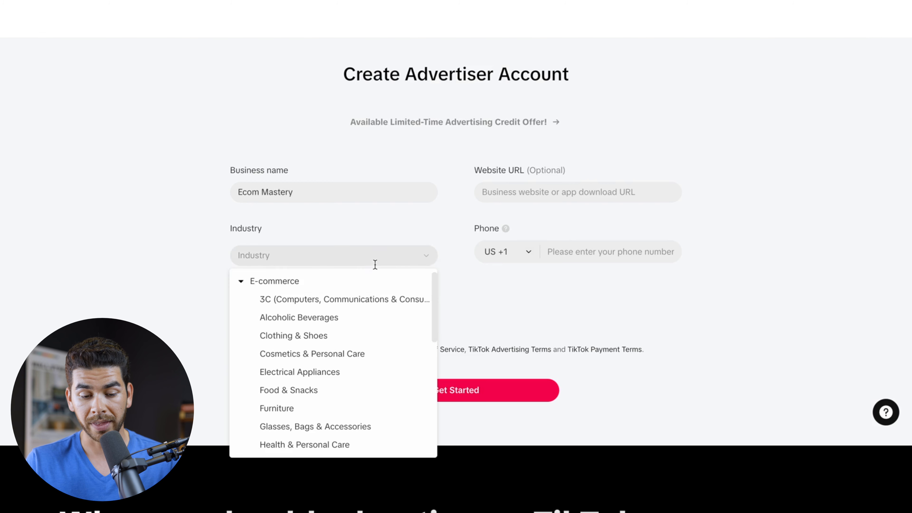
scroll(334, 330, "down", 2)
scroll(336, 338, "down", 3)
left_click(335, 341)
Submit the advertiser registration with the phone number and terms agreed, and accept the Anti-Discrimination Ad Policy
left_click(574, 255)
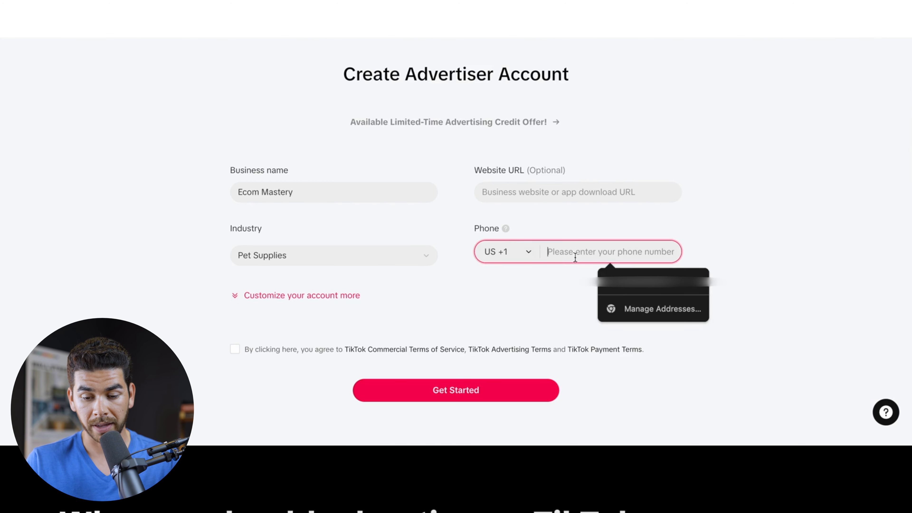
left_click(714, 223)
left_click(236, 350)
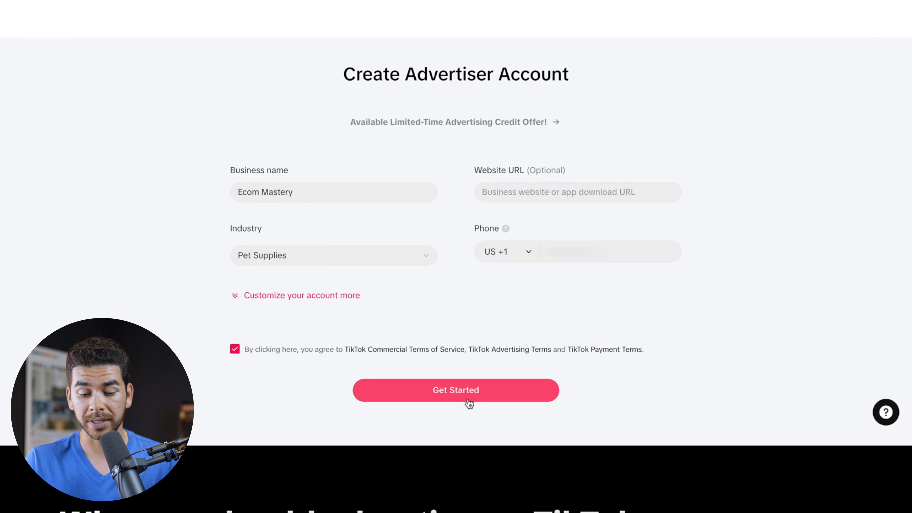
left_click(471, 387)
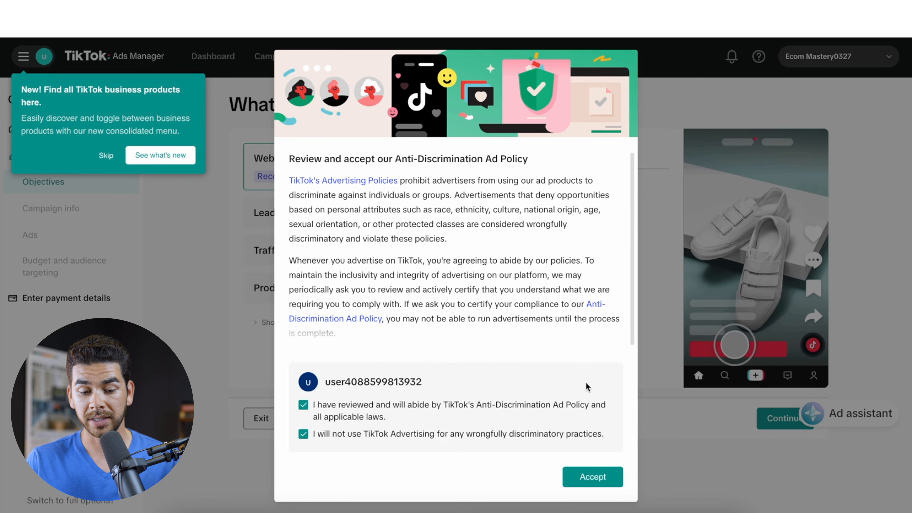
left_click(590, 478)
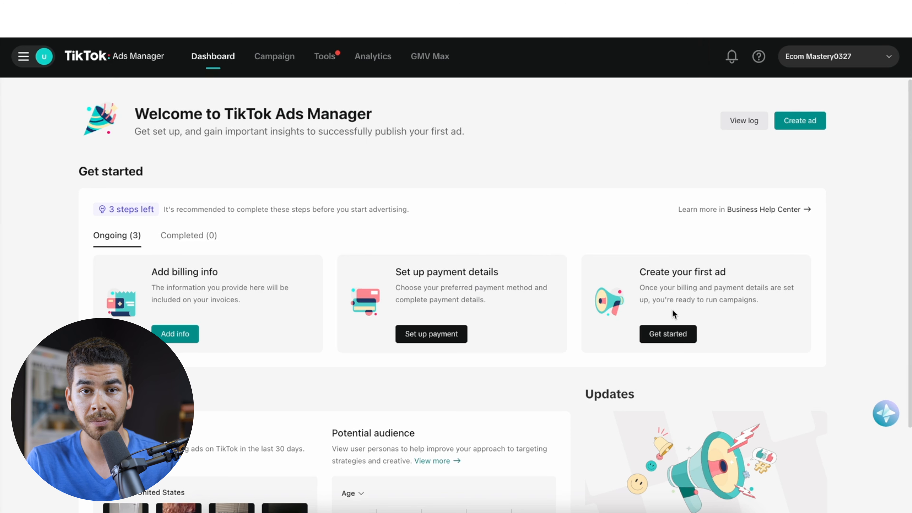
Start creating an ad and switch to the full options to access more advertising objectives
left_click(812, 119)
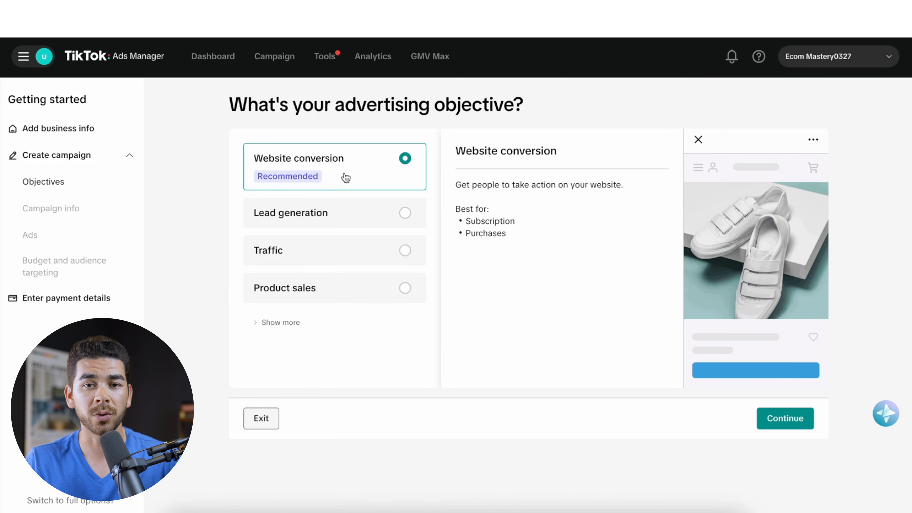
left_click(397, 333)
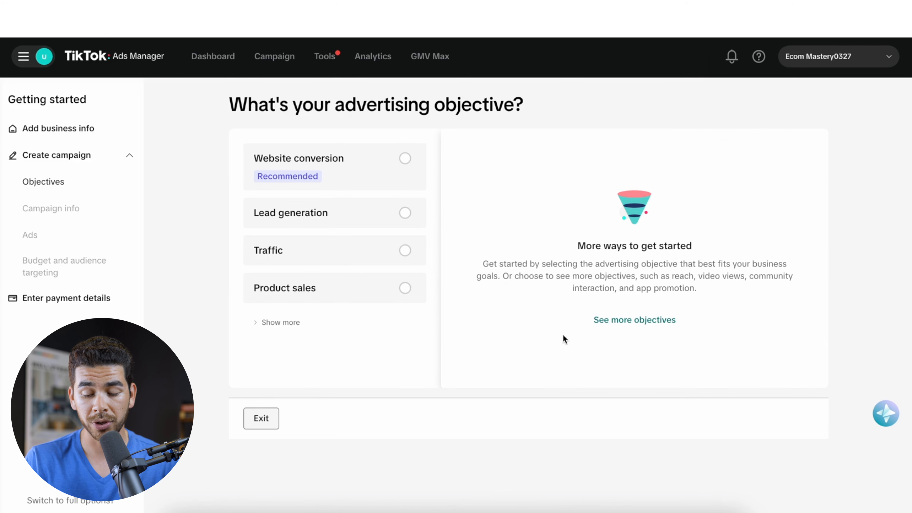
left_click(619, 324)
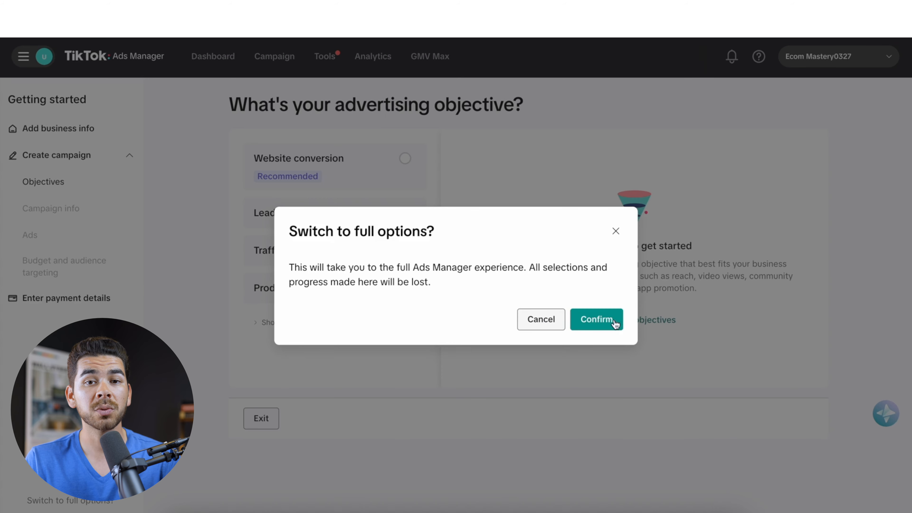
left_click(599, 319)
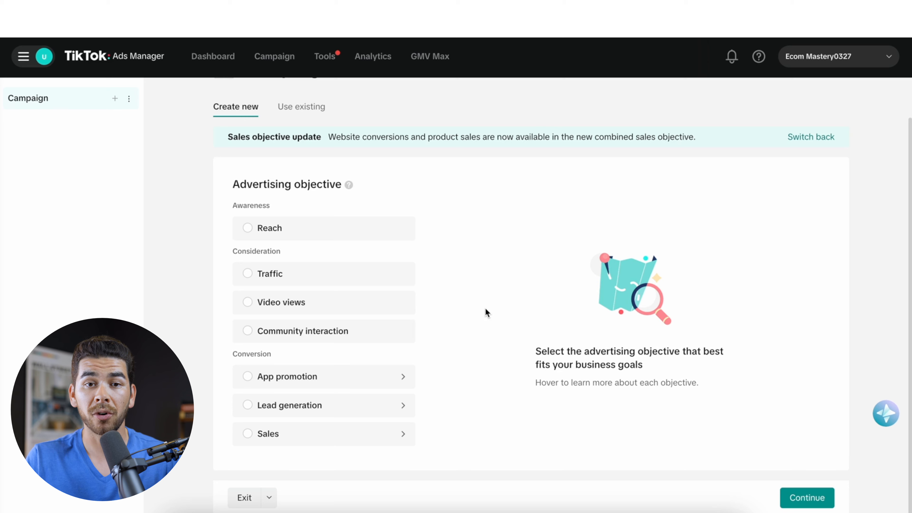
Choose the Sales objective with Website as the sales destination and Manual campaign as the campaign type
mouse_move(264, 325)
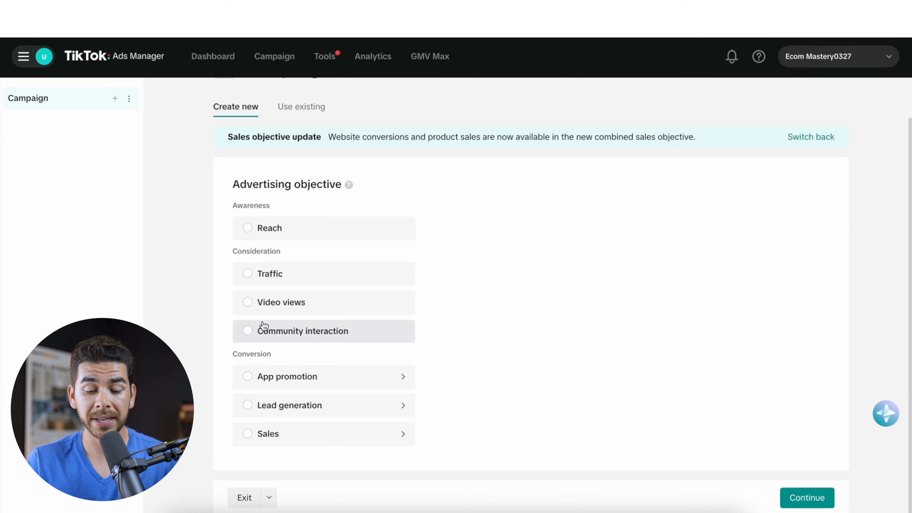
left_click(289, 405)
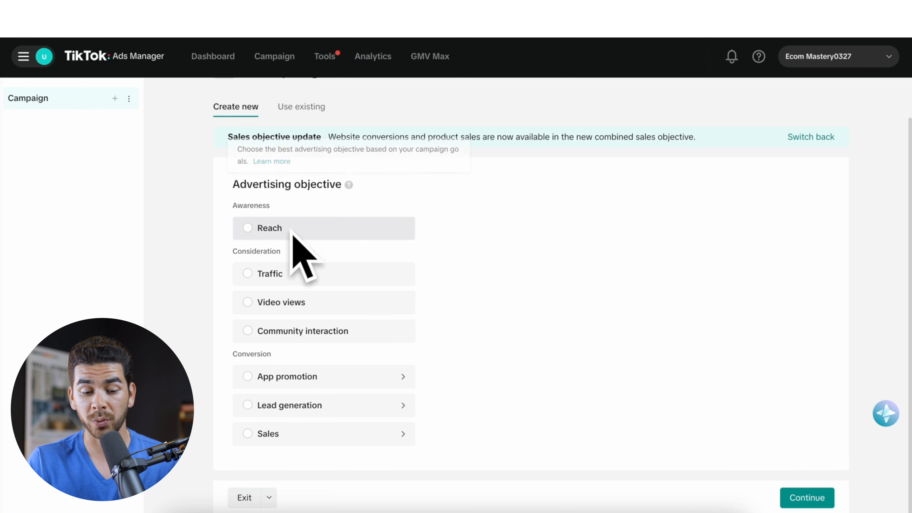
mouse_move(314, 227)
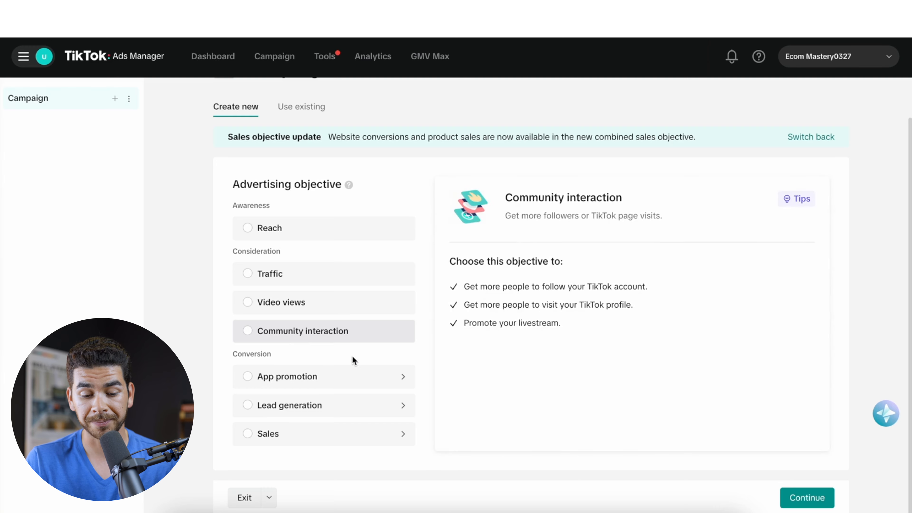
scroll(337, 363, "down", 1)
left_click(340, 432)
scroll(340, 432, "down", 1)
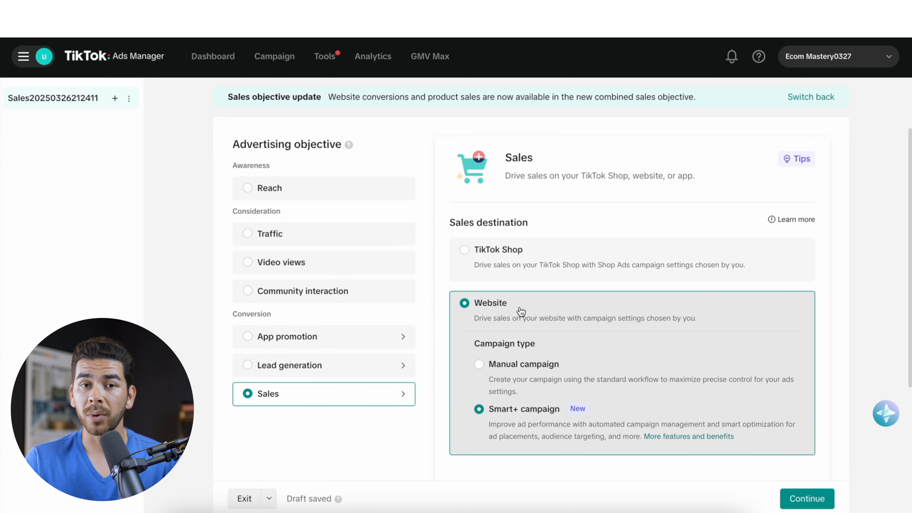
left_click(497, 383)
Name the campaign Ecom Mastery Campaign 1, leaving the product catalog option off
scroll(546, 417, "down", 6)
scroll(546, 417, "up", 3)
scroll(513, 391, "down", 3)
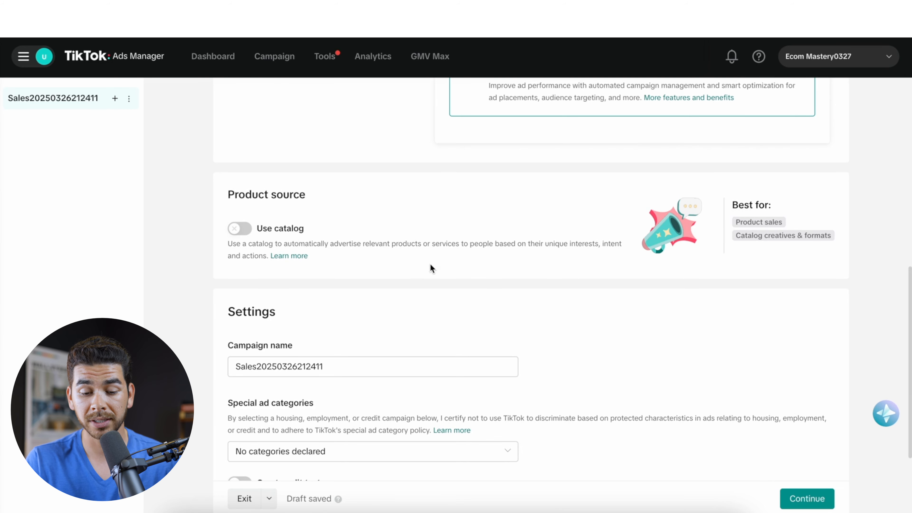
scroll(367, 286, "down", 3)
scroll(367, 285, "down", 1)
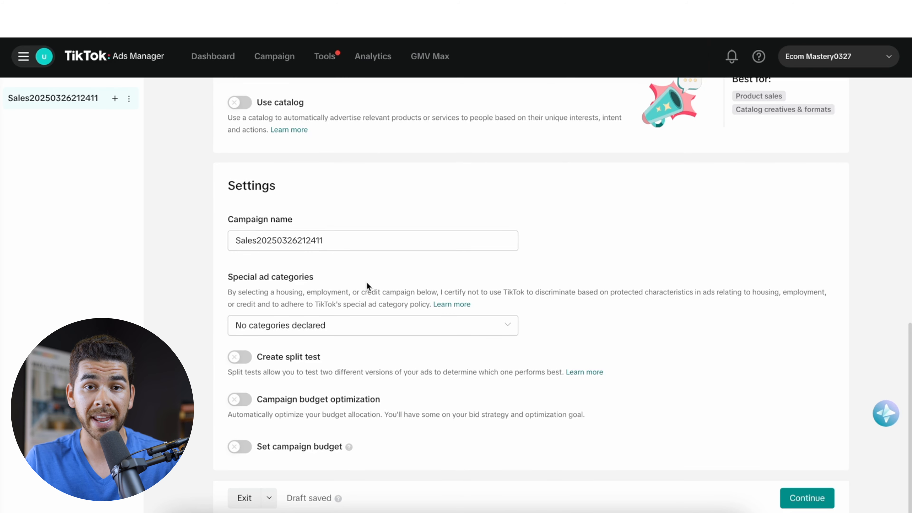
scroll(281, 276, "up", 4)
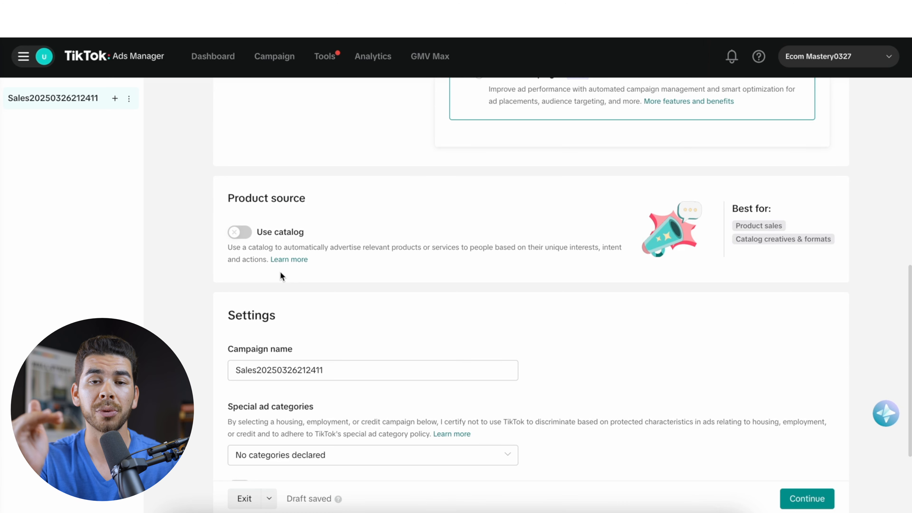
scroll(281, 275, "down", 2)
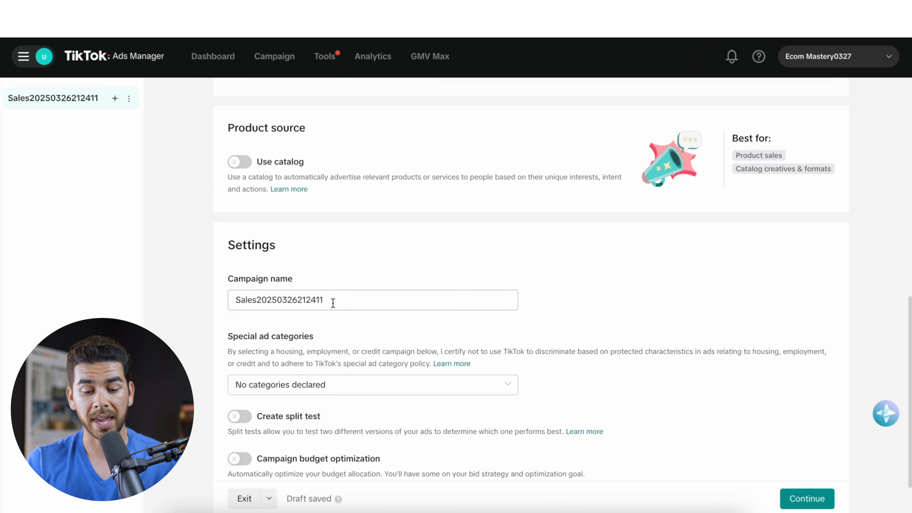
triple_click(333, 303)
type("Ecom Ma")
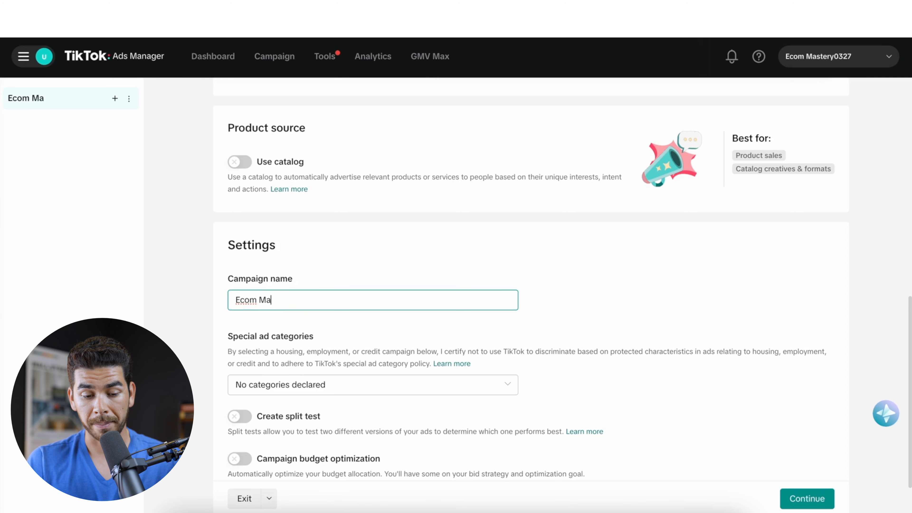
type("stery Campaign 1")
Review the special ad category options without declaring any category
scroll(332, 299, "down", 2)
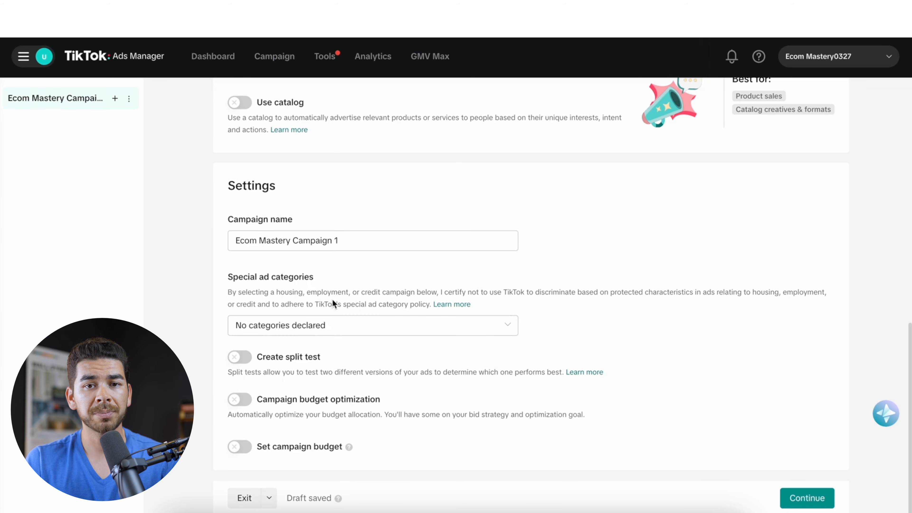
left_click(346, 330)
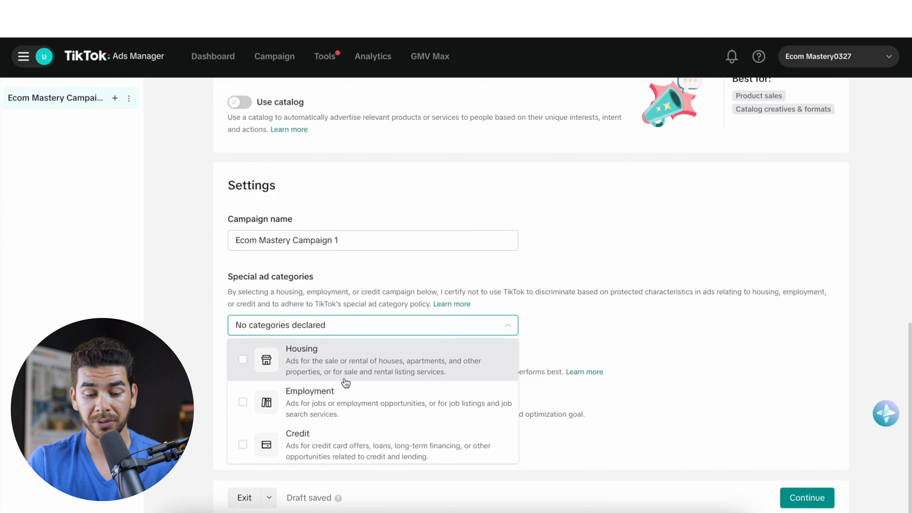
left_click(462, 283)
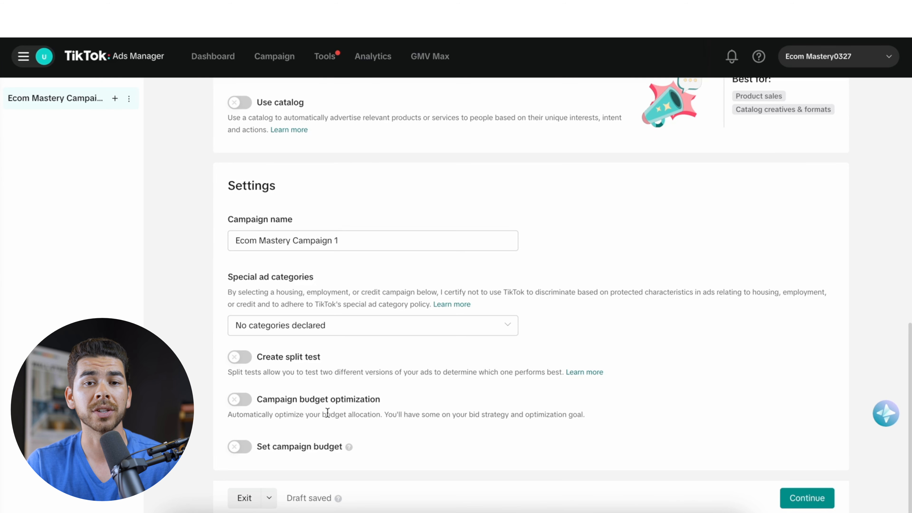
Enable a daily campaign budget of 50.00 USD and continue to the ad group setup
left_click(239, 446)
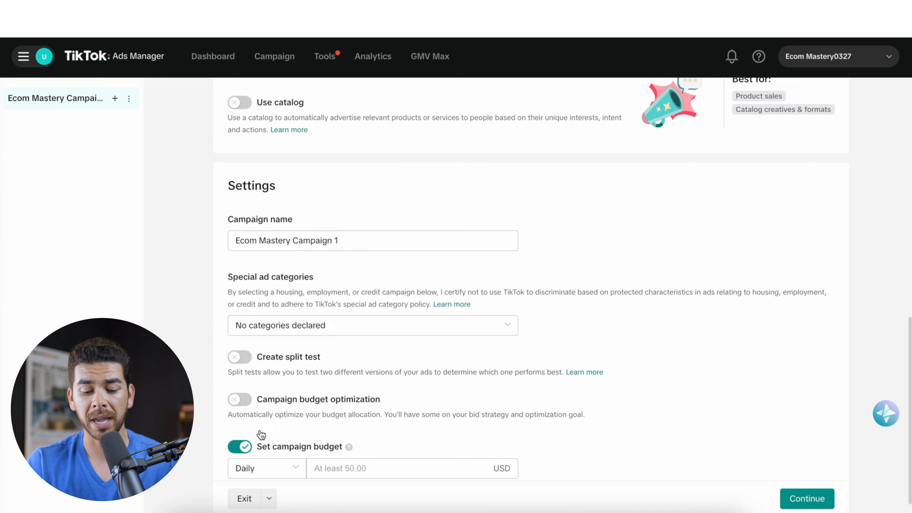
scroll(364, 412, "down", 1)
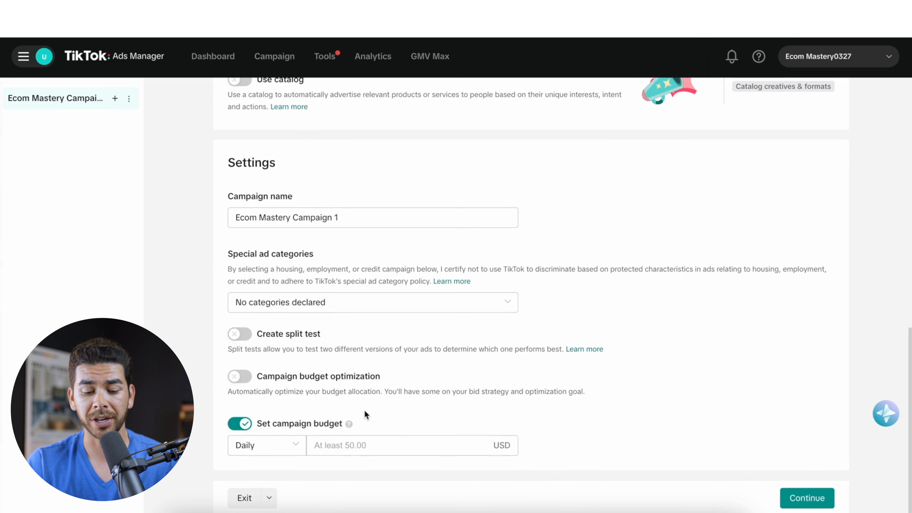
left_click(353, 445)
type("50.00")
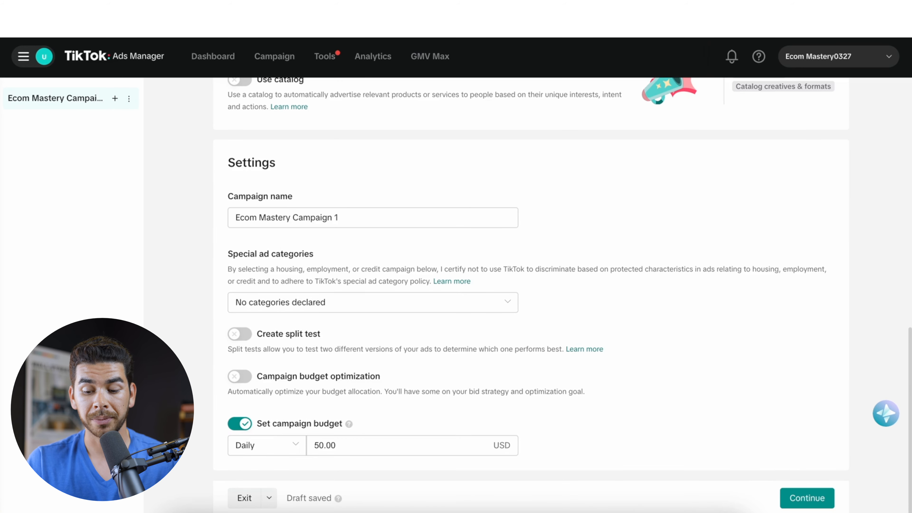
left_click(792, 499)
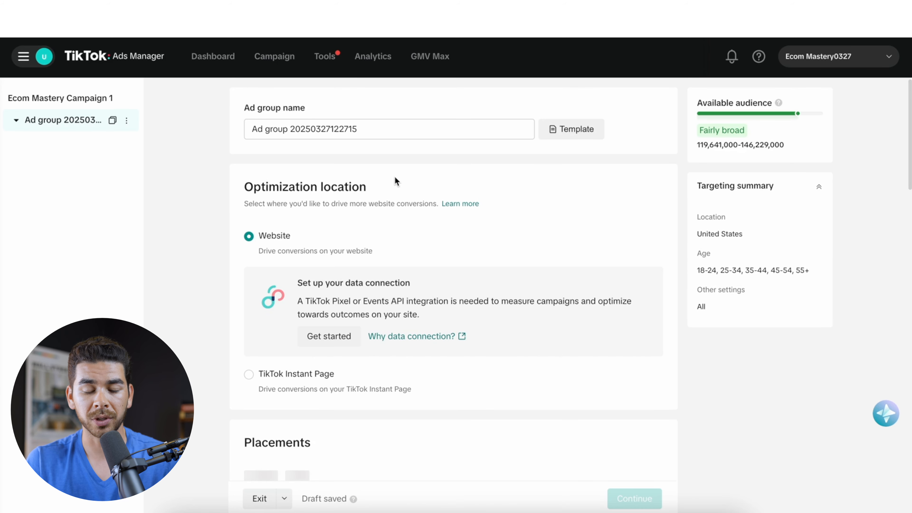
Rename the ad group as Dog Fanny Packs, keeping Website as the optimization location
triple_click(367, 134)
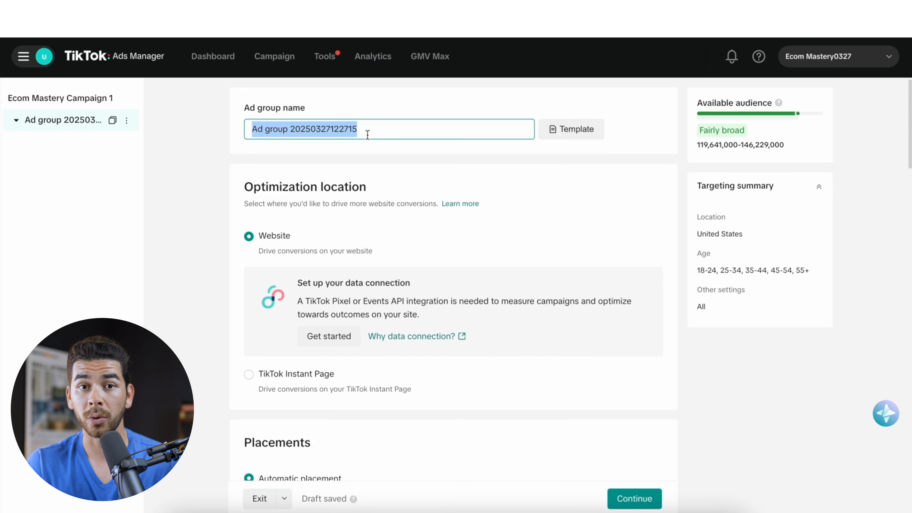
type("Dog Fanny Packs")
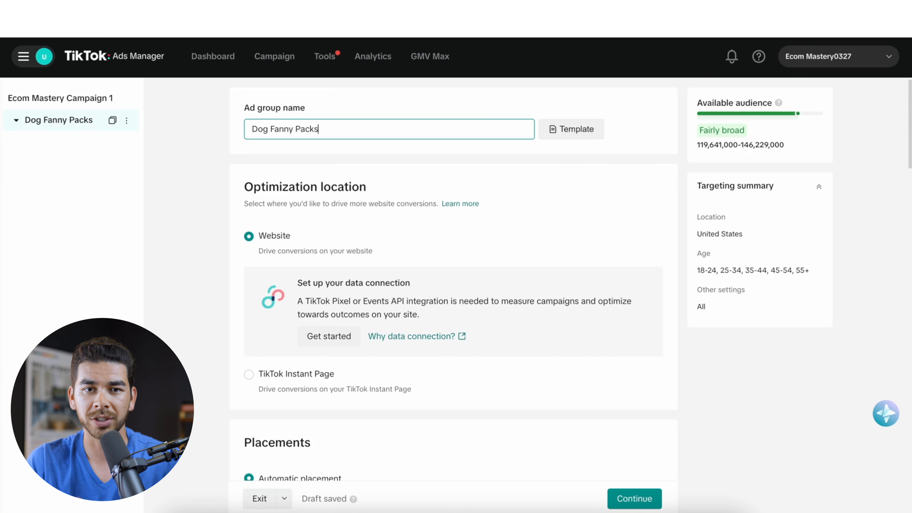
scroll(334, 190, "down", 1)
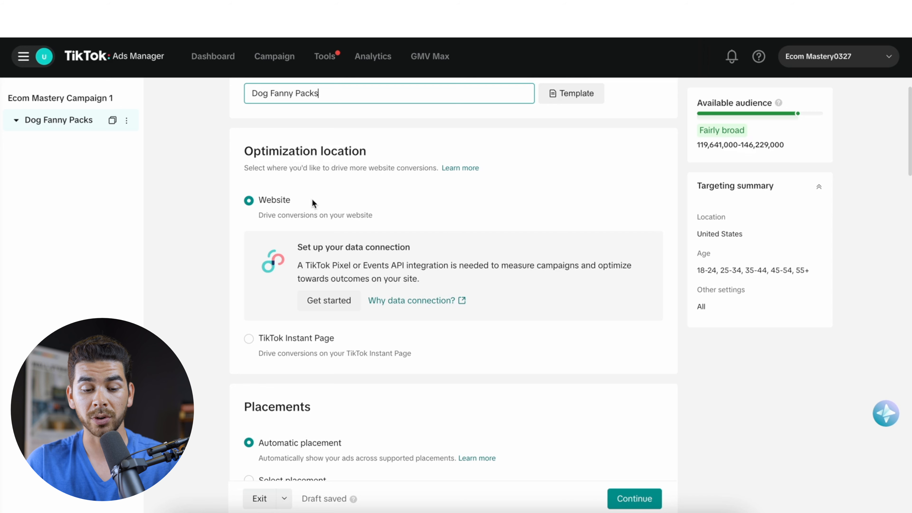
scroll(374, 213, "down", 1)
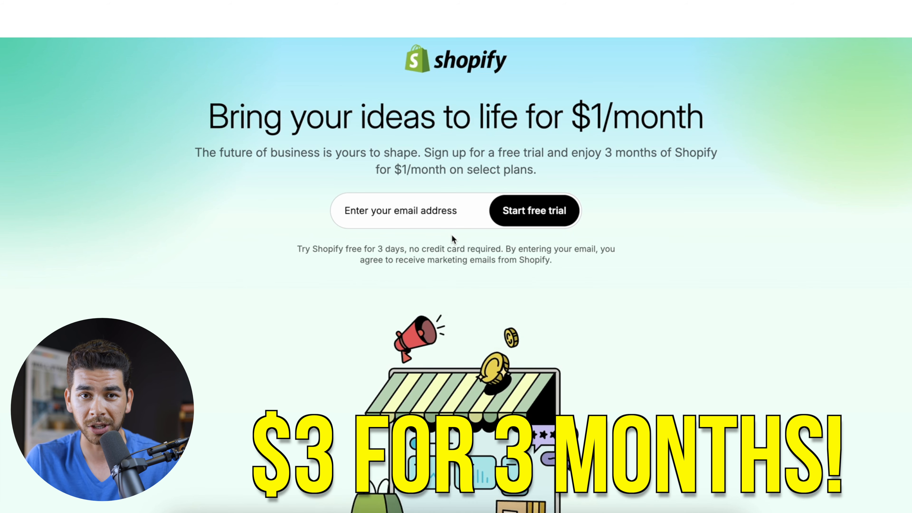
Switch to Shopify's free trial page, start the trial with the email address and log in with the account password
left_click(442, 204)
type("...")
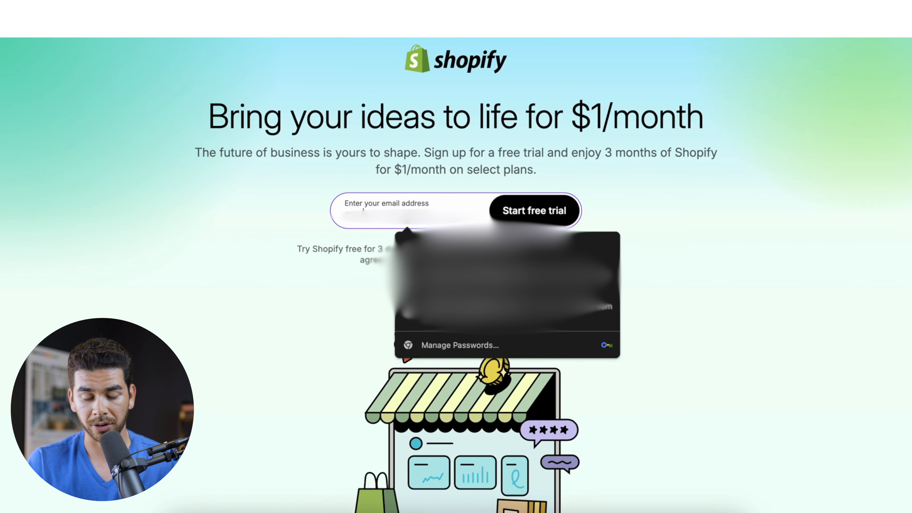
left_click(546, 211)
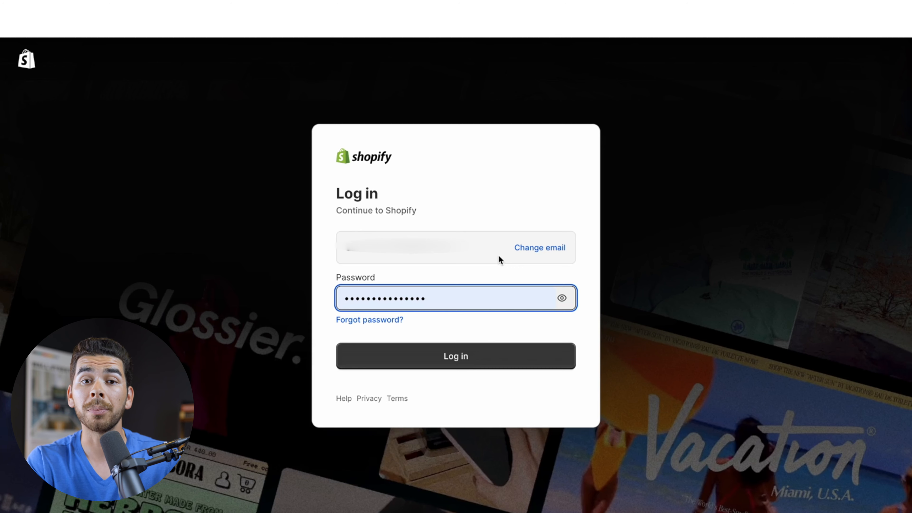
left_click(478, 363)
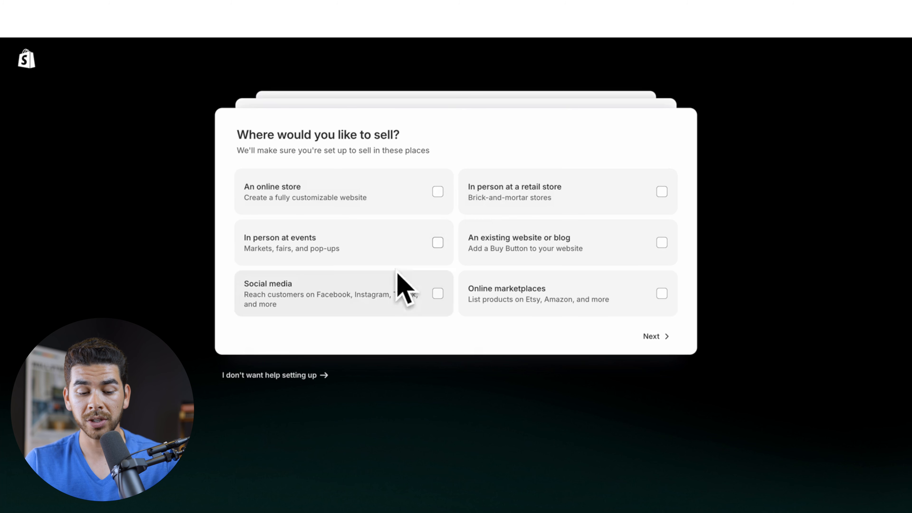
Skip Shopify's guided store setup, find the TikTok app in the Shopify App Store and install it
left_click(297, 377)
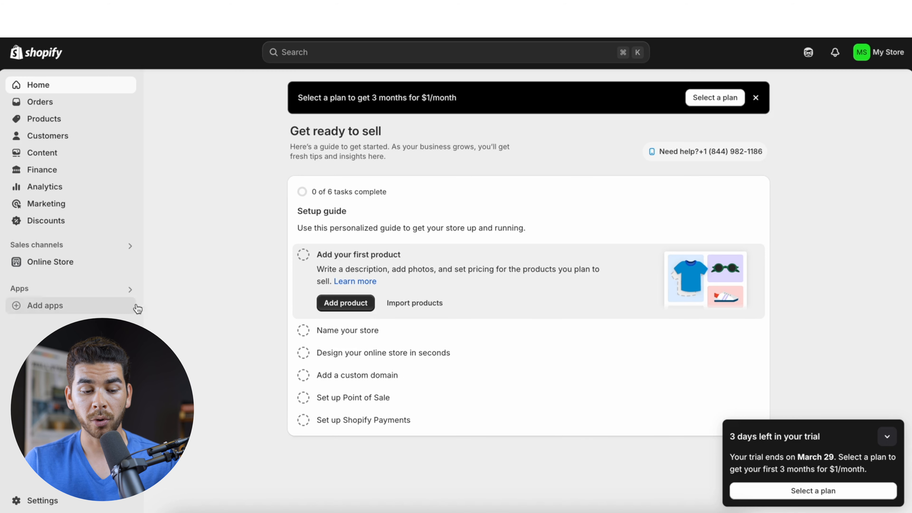
left_click(133, 293)
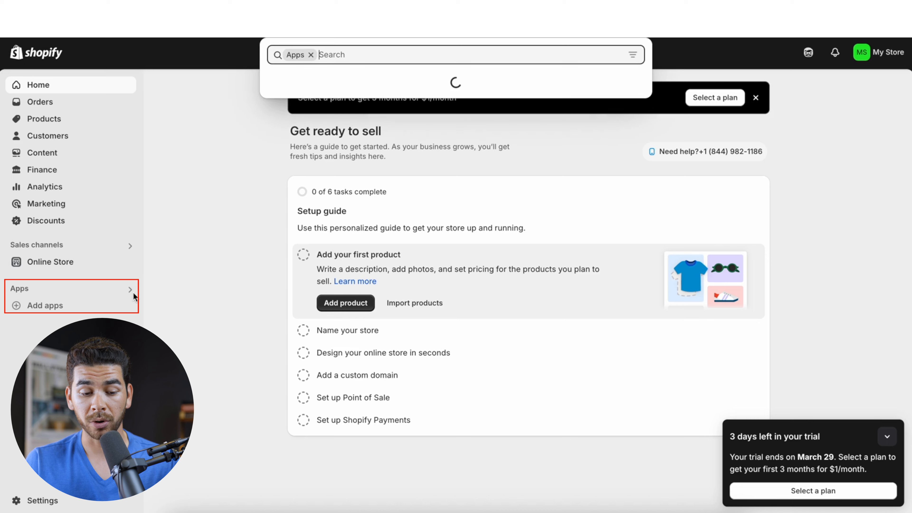
type("tiktook")
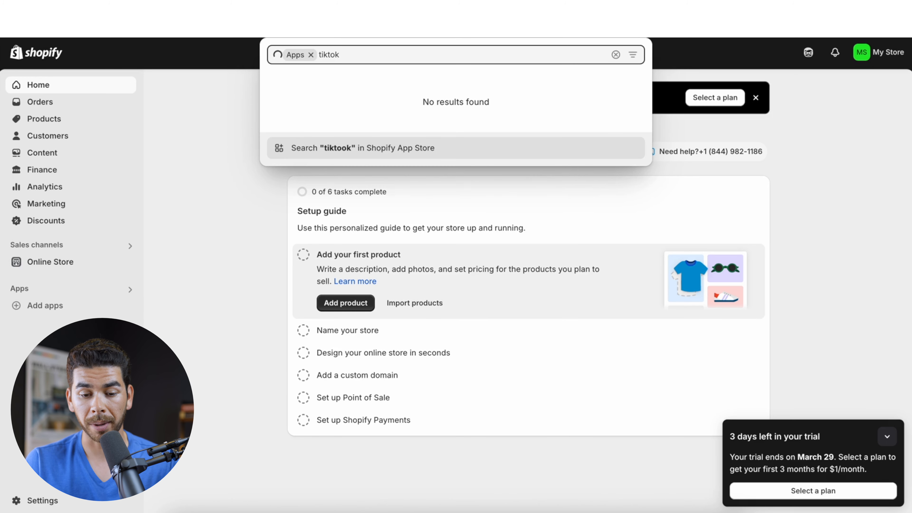
left_click(392, 84)
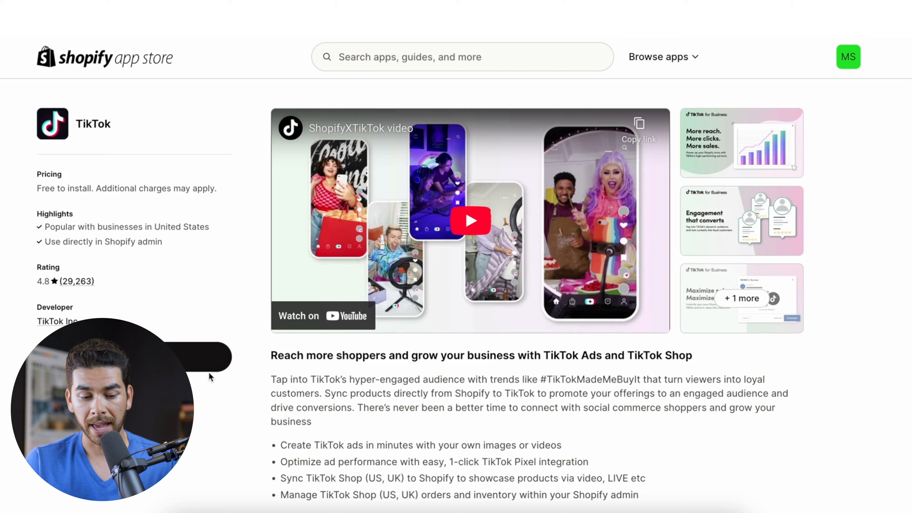
left_click(206, 368)
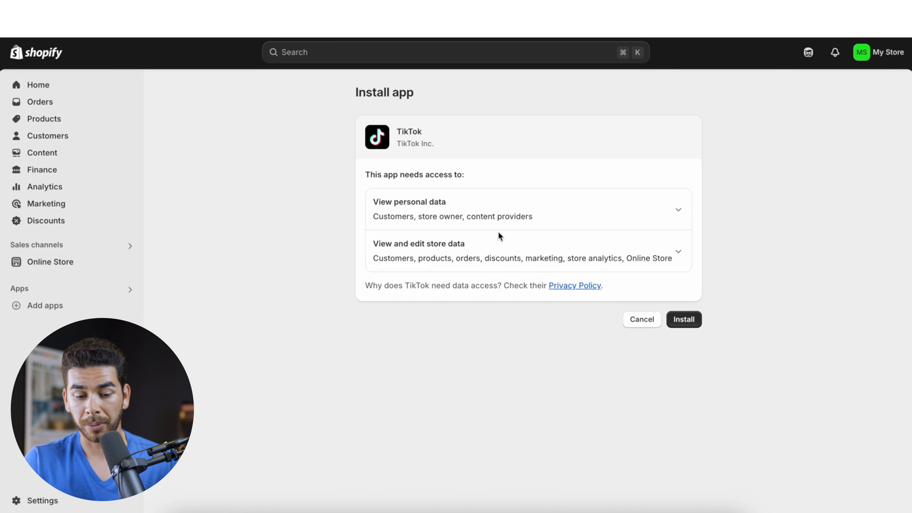
left_click(693, 323)
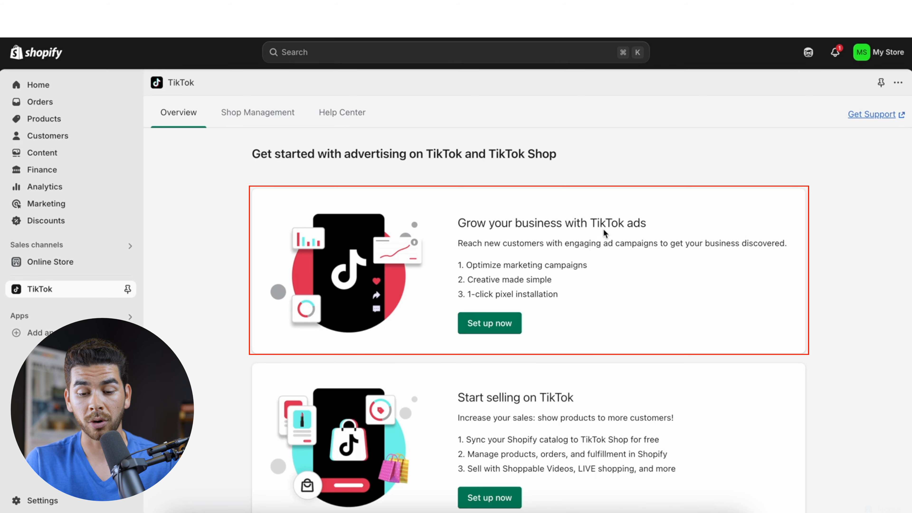
Start the TikTok ads marketing setup and connect the TikTok For Business and Ecom Mastery0327 Ads Manager accounts
left_click(510, 323)
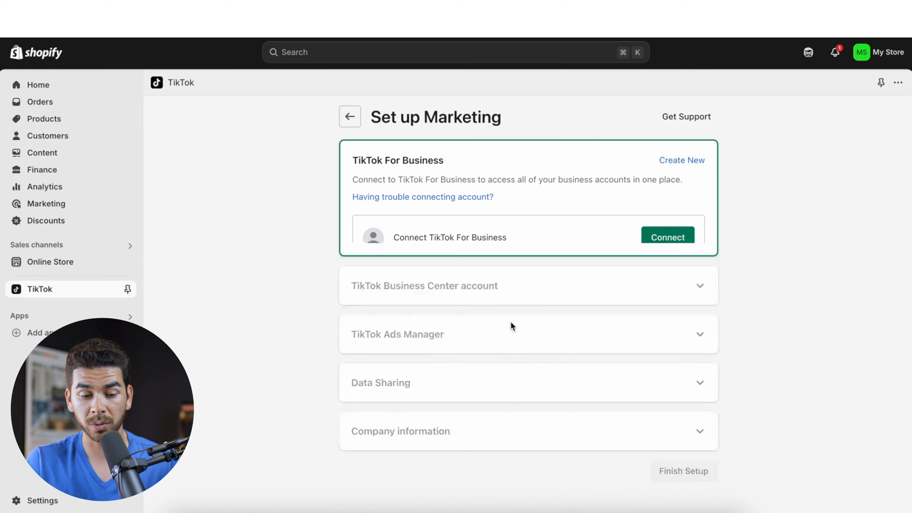
left_click(677, 247)
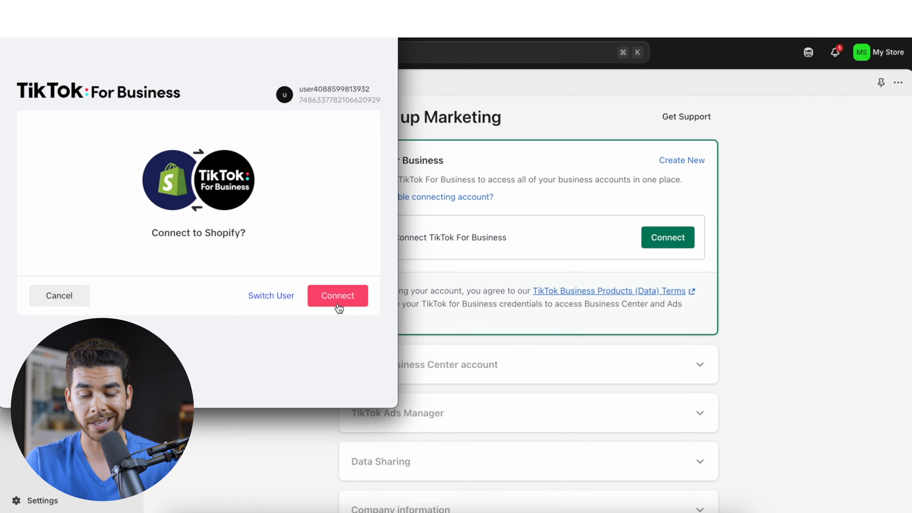
left_click(338, 296)
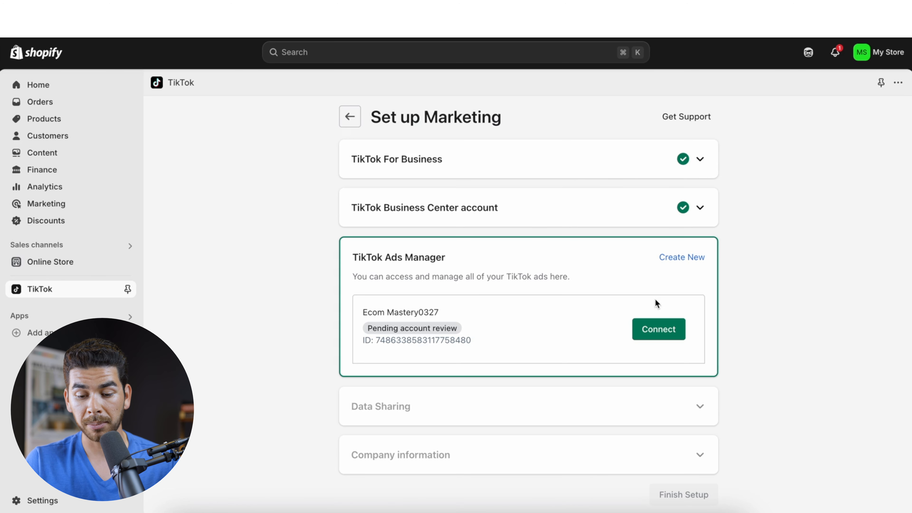
left_click(659, 329)
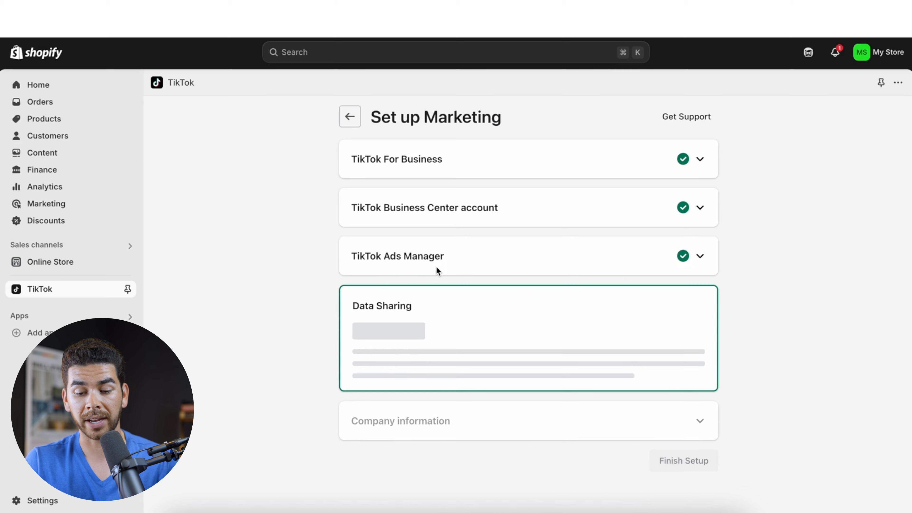
left_click(700, 257)
Keep the Maximum data sharing level and create a new TikTok pixel for the Shopify store
scroll(631, 307, "down", 5)
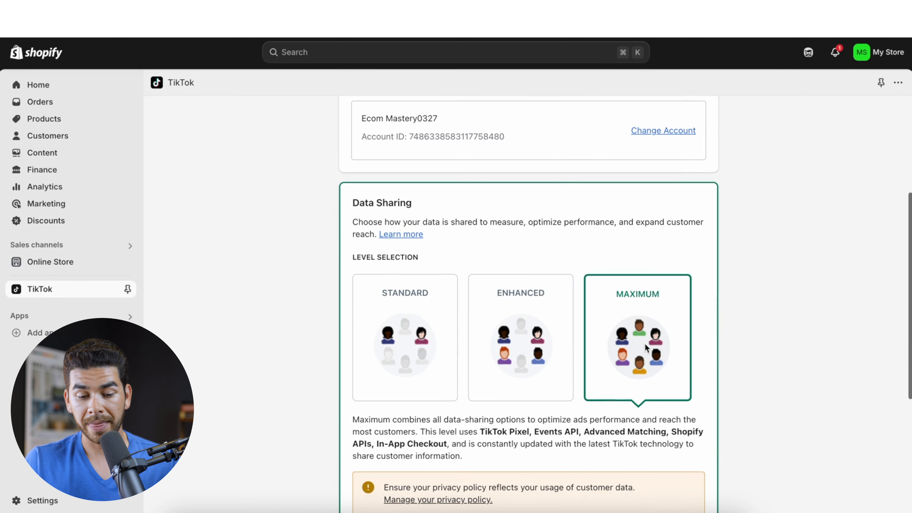
scroll(497, 266, "down", 1)
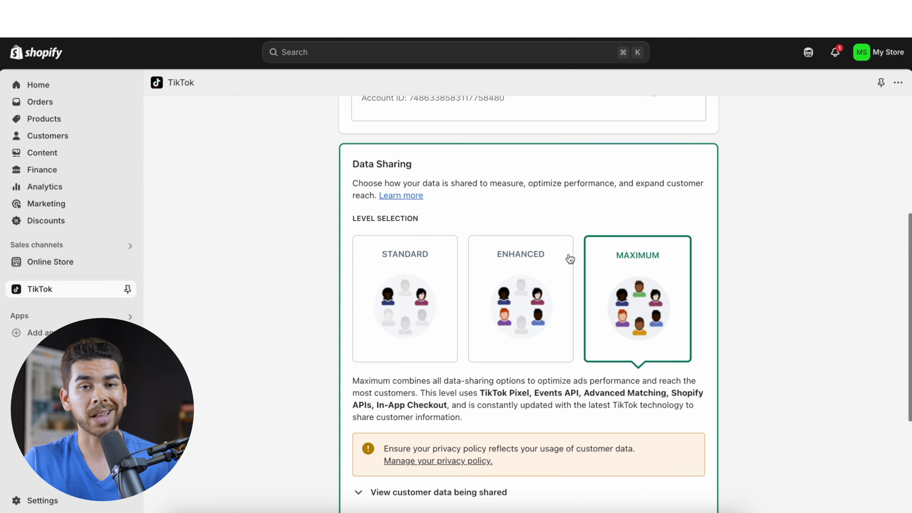
scroll(567, 257, "down", 1)
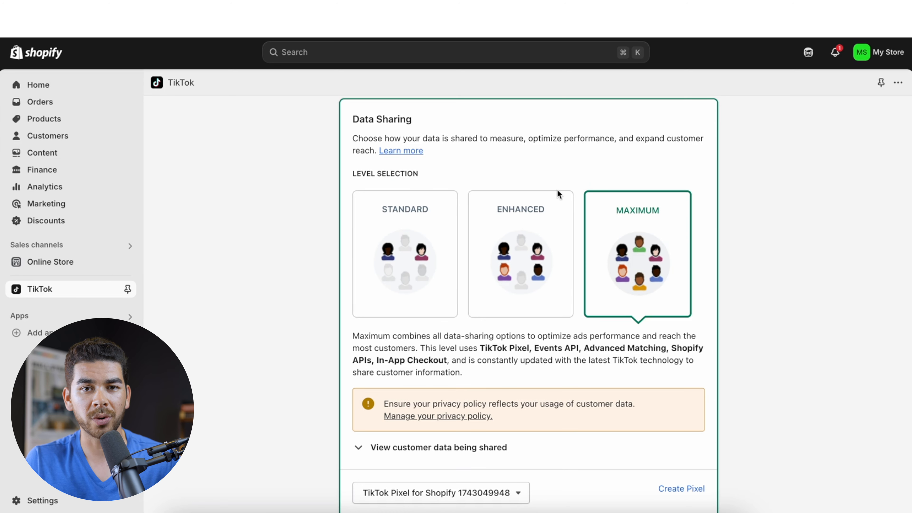
scroll(557, 194, "down", 2)
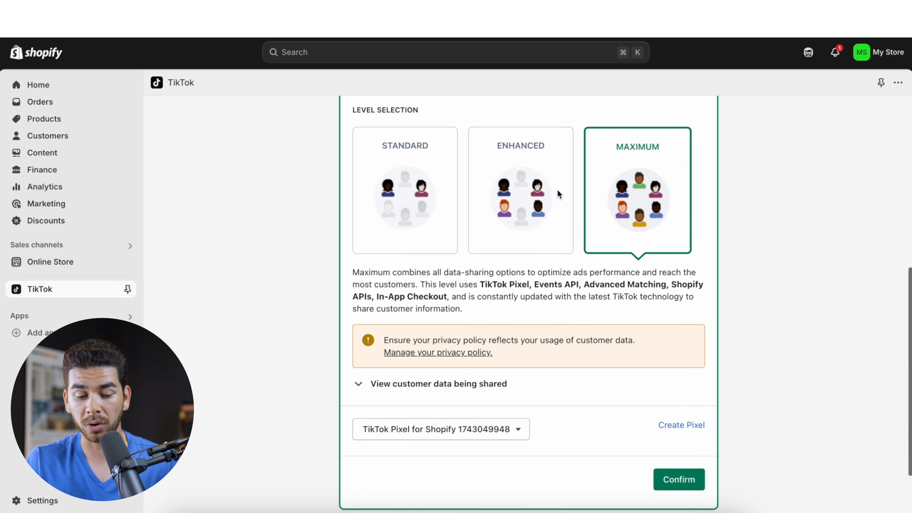
left_click(434, 429)
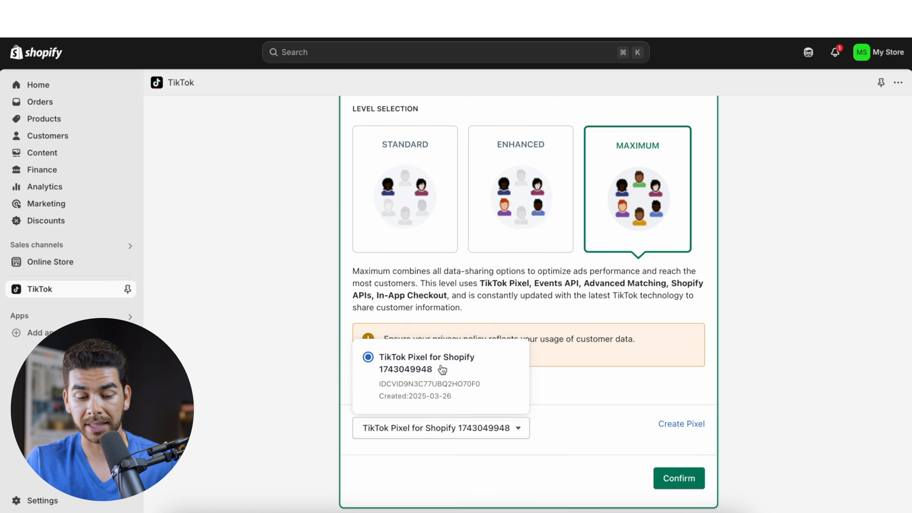
left_click(589, 388)
left_click(499, 388)
scroll(574, 395, "down", 1)
left_click(677, 398)
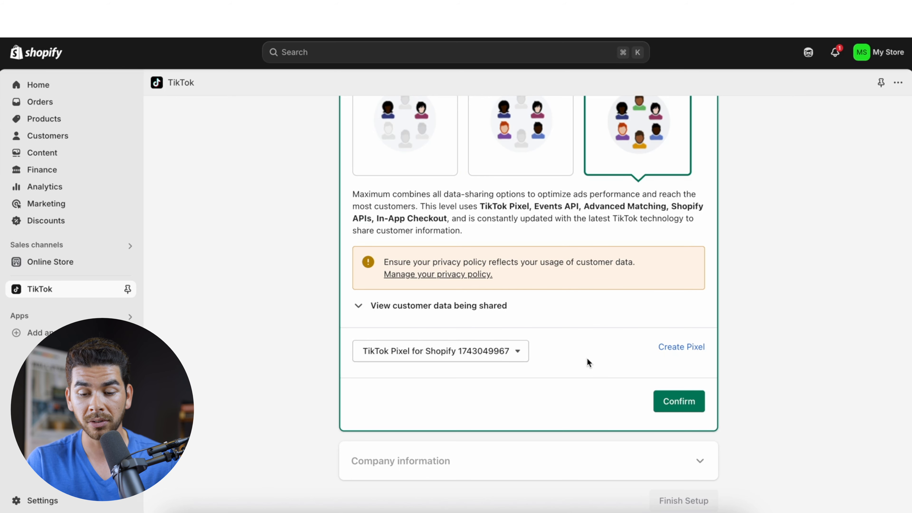
Confirm the data sharing settings and set up the company information to finish the TikTok marketing setup
scroll(610, 377, "up", 2)
left_click(668, 452)
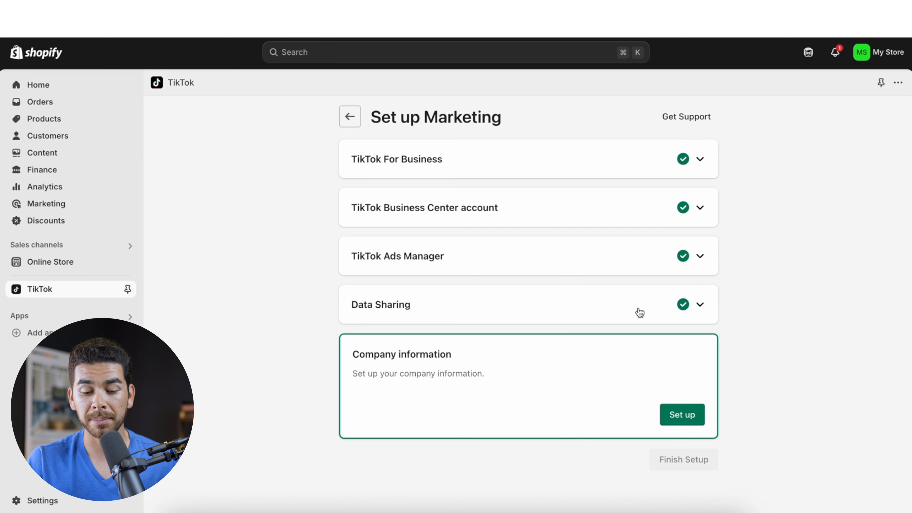
left_click(668, 426)
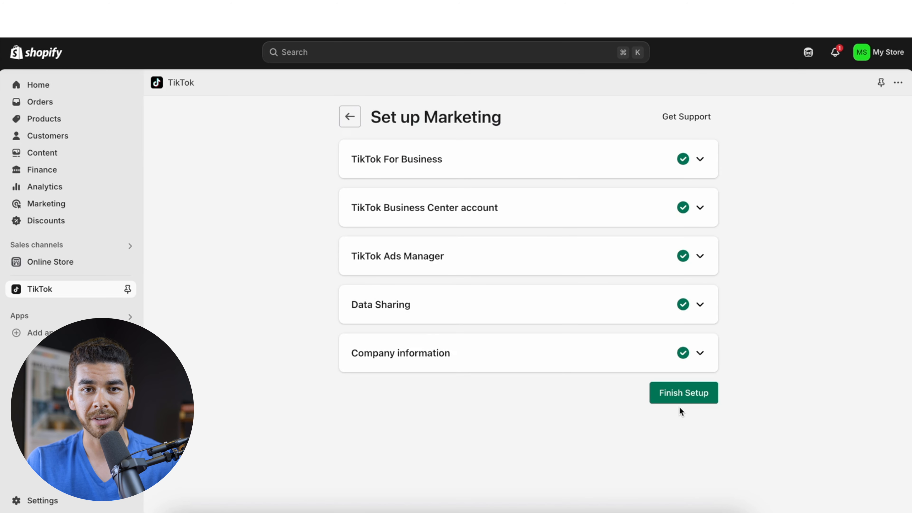
left_click(680, 401)
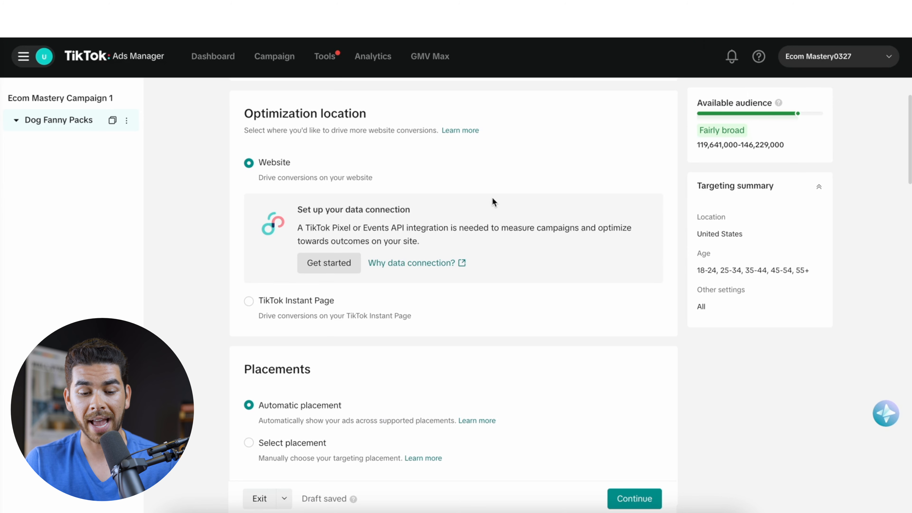
Switch to TikTok Ads Manager and set up the website data connection for the Dog Fanny Packs ad group
scroll(452, 262, "up", 2)
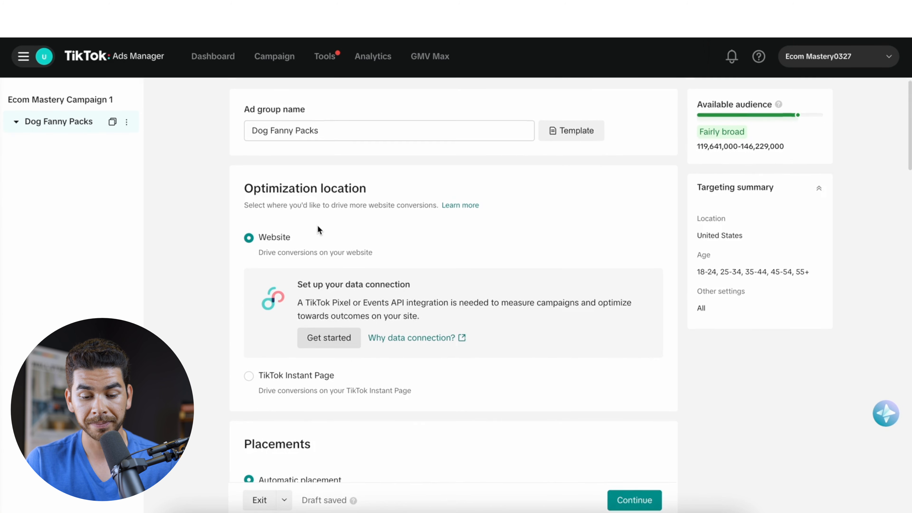
left_click(339, 339)
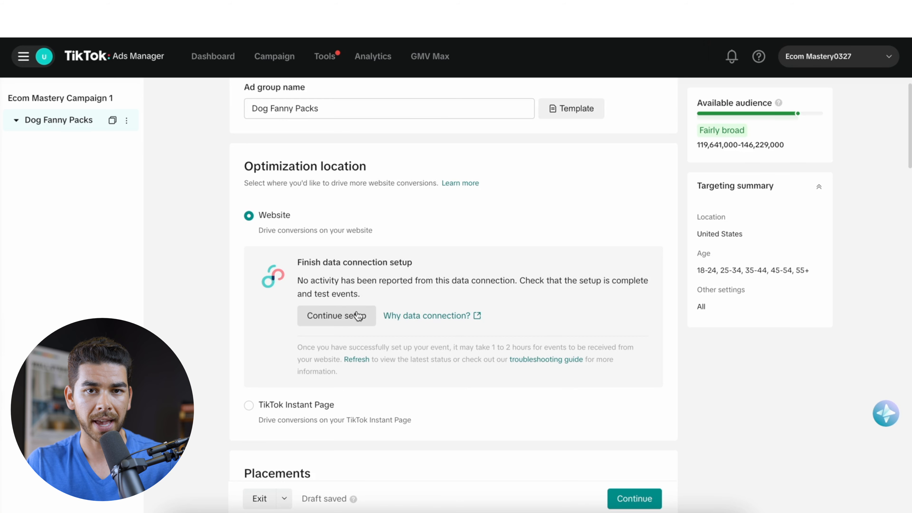
scroll(438, 237, "down", 1)
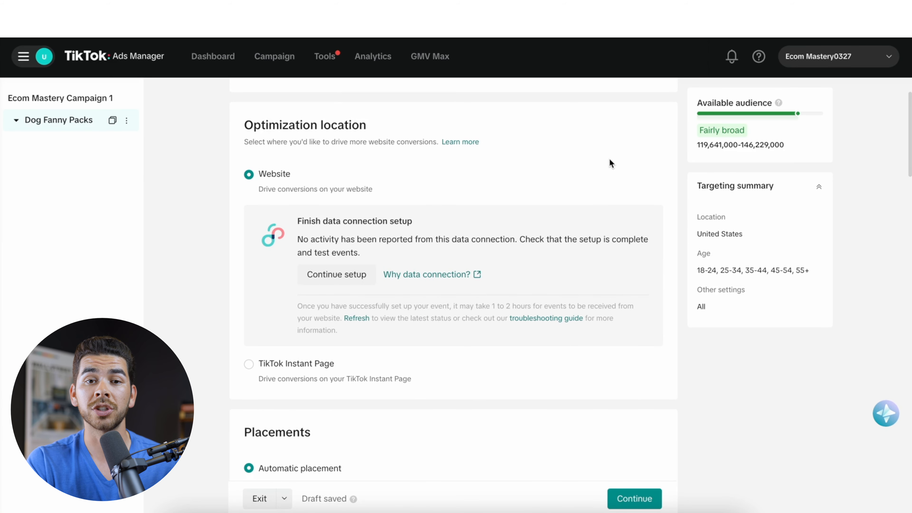
Choose placements manually, excluding Pangle and Global App Bundle so only TikTok remains, and show the advanced placement settings
scroll(458, 289, "down", 5)
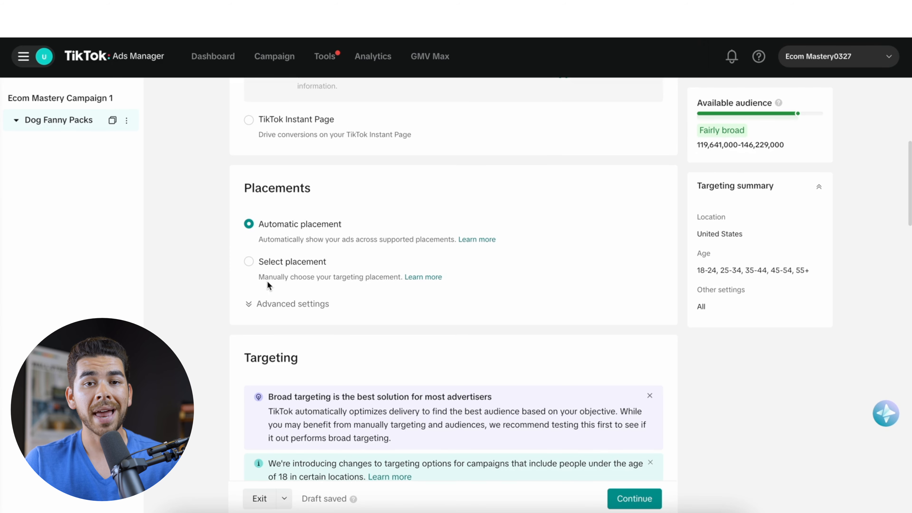
left_click(249, 262)
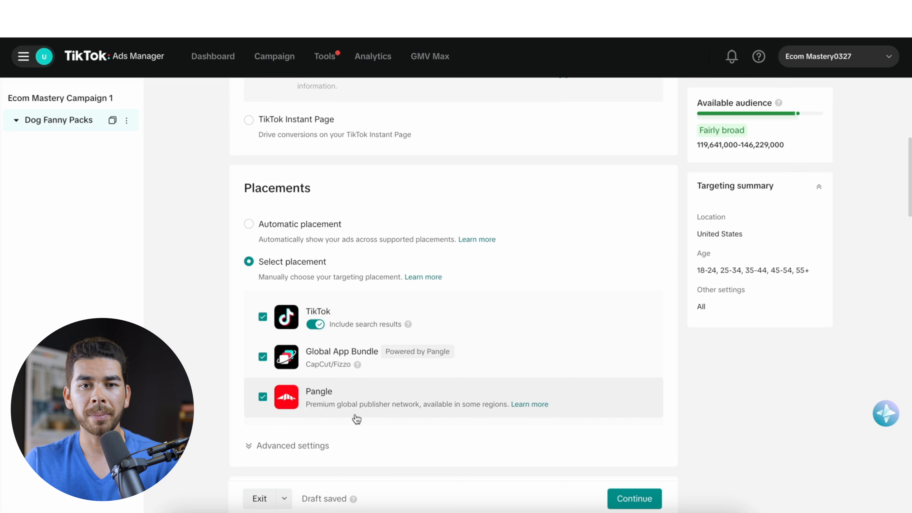
left_click(263, 397)
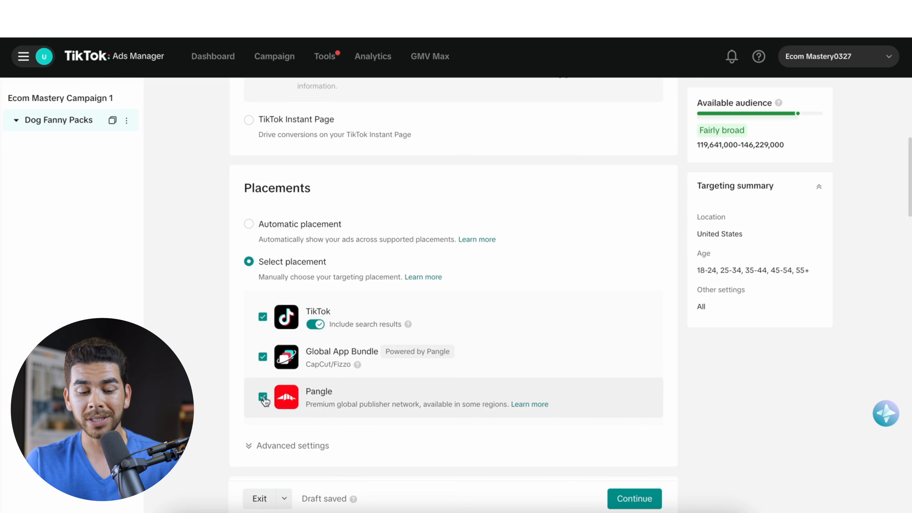
left_click(263, 357)
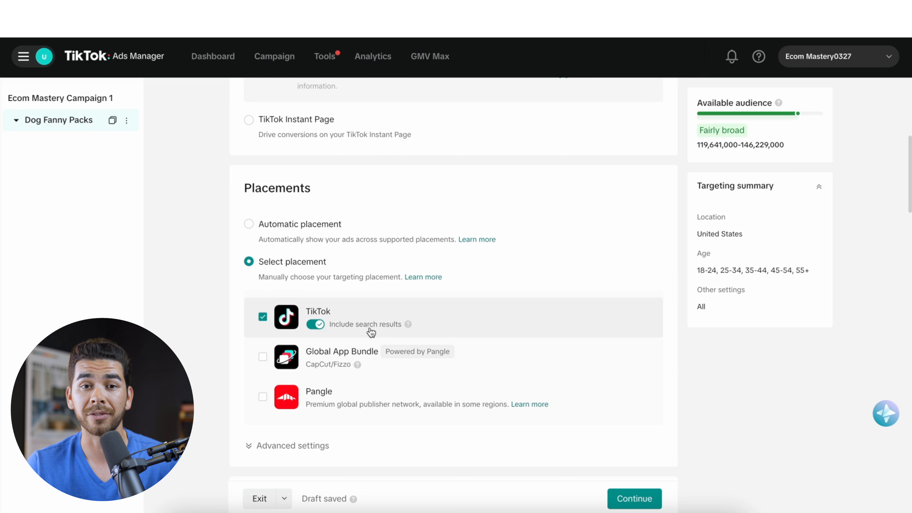
scroll(359, 323, "down", 5)
left_click(304, 262)
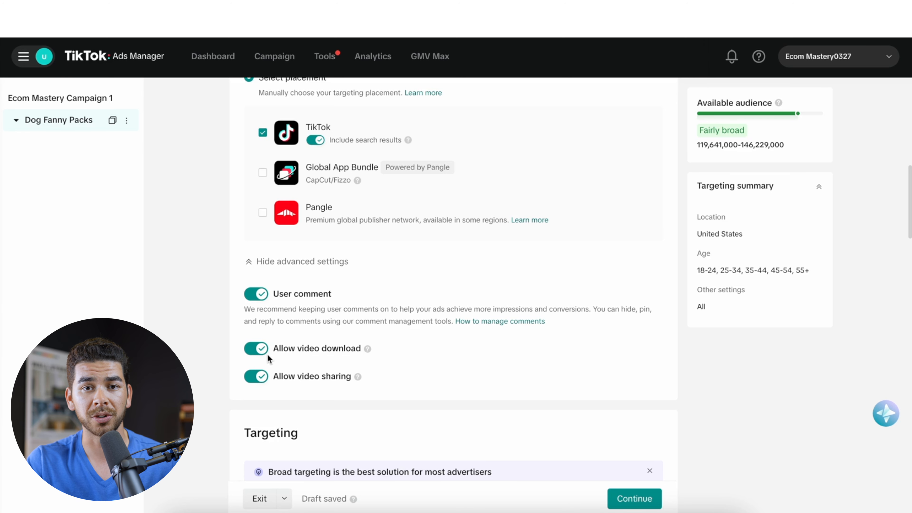
Examine the ad group's targeting options, including available locations, age, gender, languages, spending power, household income and audience fields
scroll(327, 270, "down", 6)
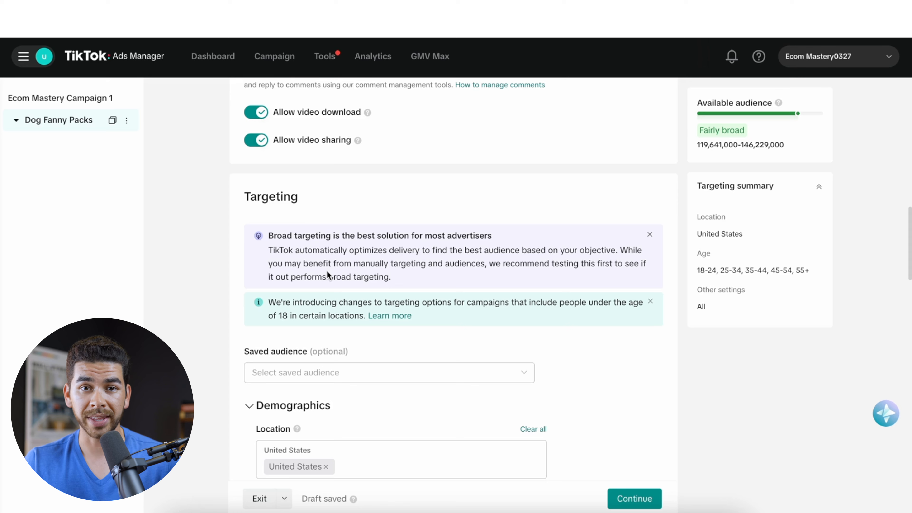
scroll(326, 270, "down", 2)
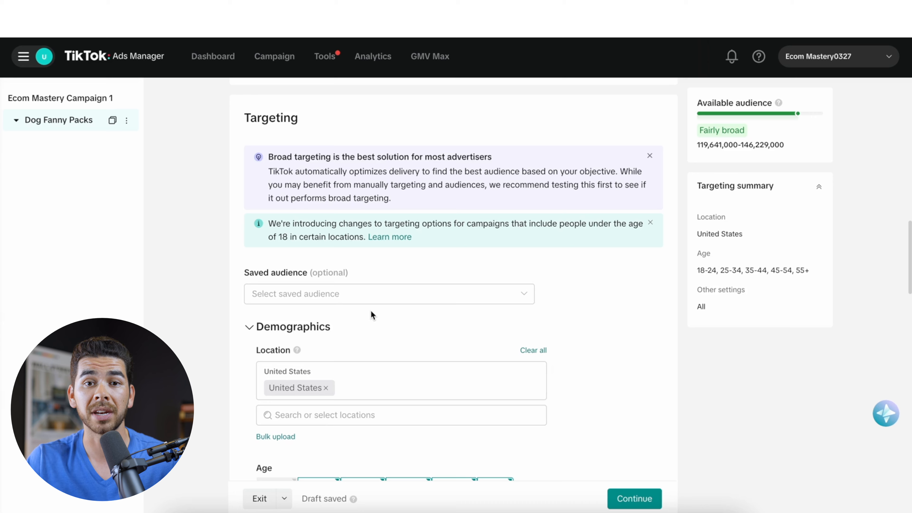
scroll(370, 310, "down", 3)
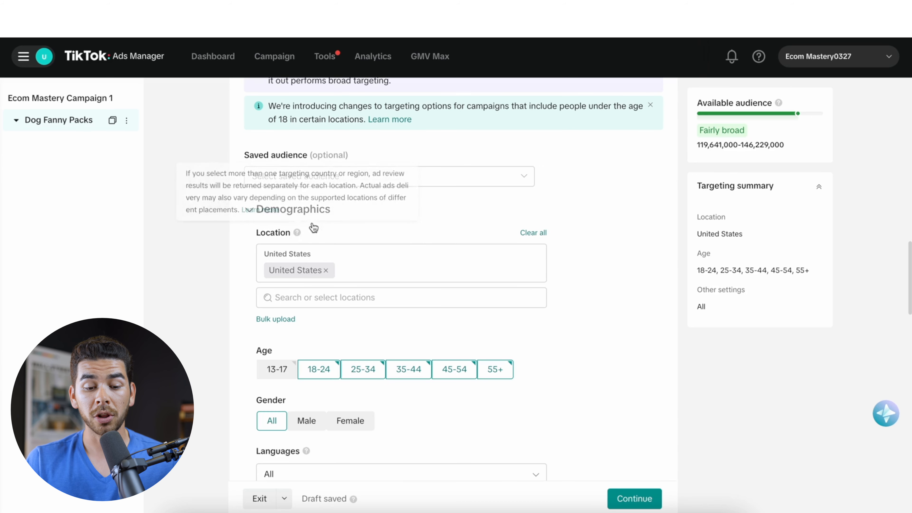
left_click(325, 299)
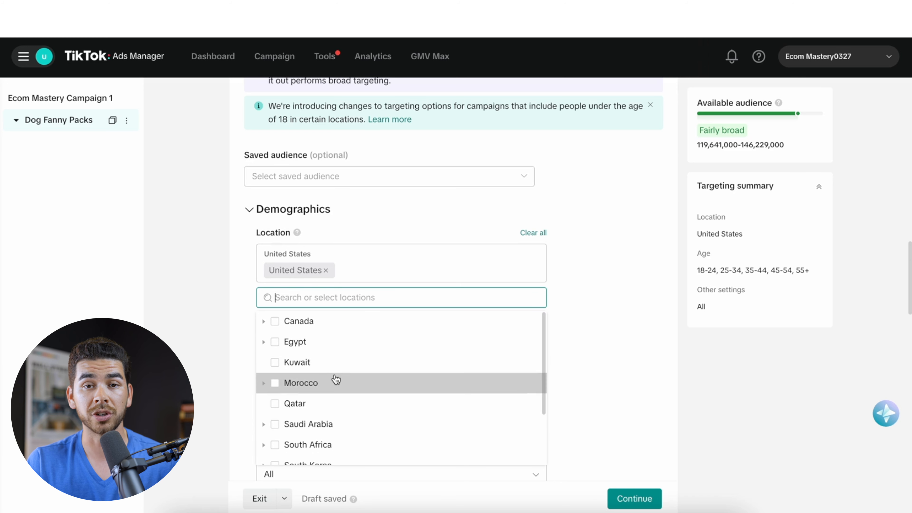
left_click(585, 319)
scroll(431, 305, "down", 2)
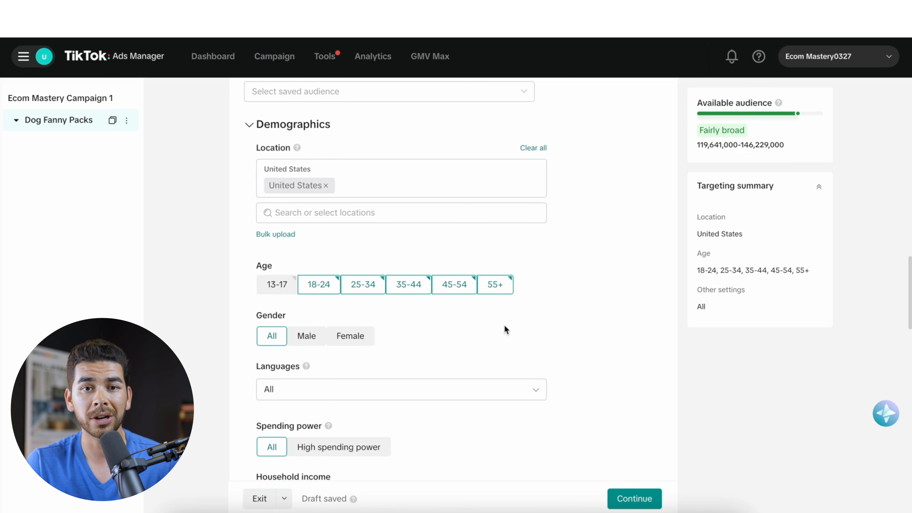
scroll(282, 276, "down", 2)
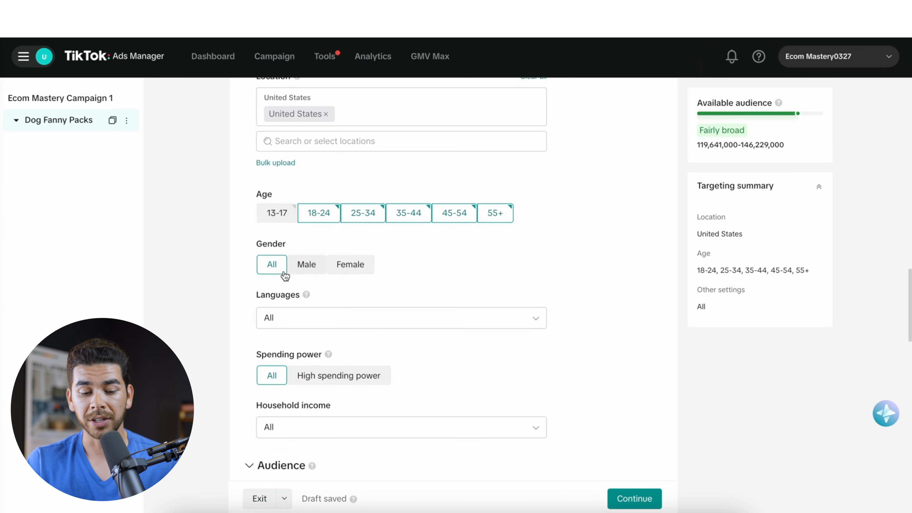
scroll(341, 259, "down", 2)
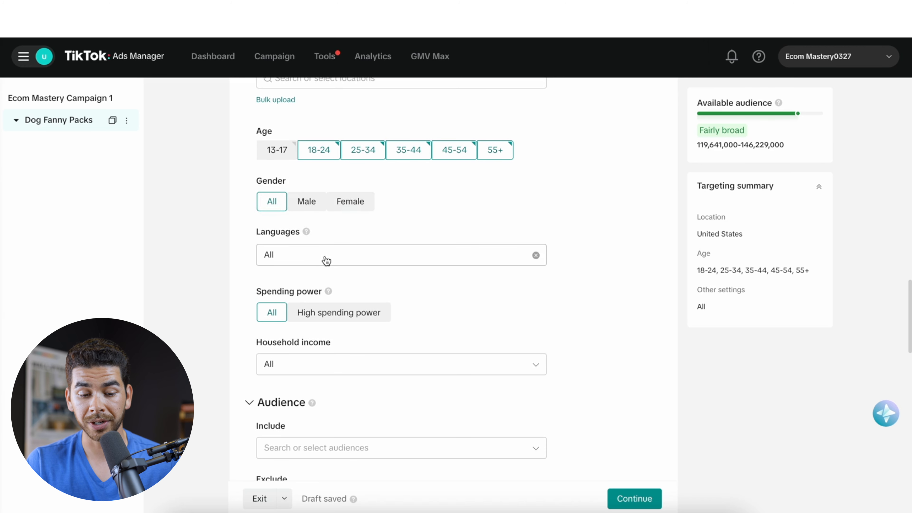
scroll(373, 259, "down", 2)
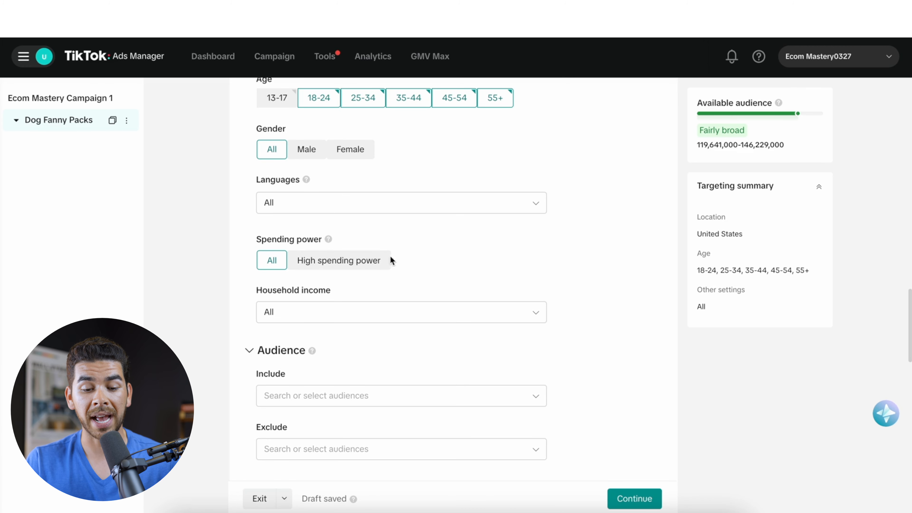
Compare the audience estimates for High spending power and All, and leave the spending power targeting at All
left_click(339, 265)
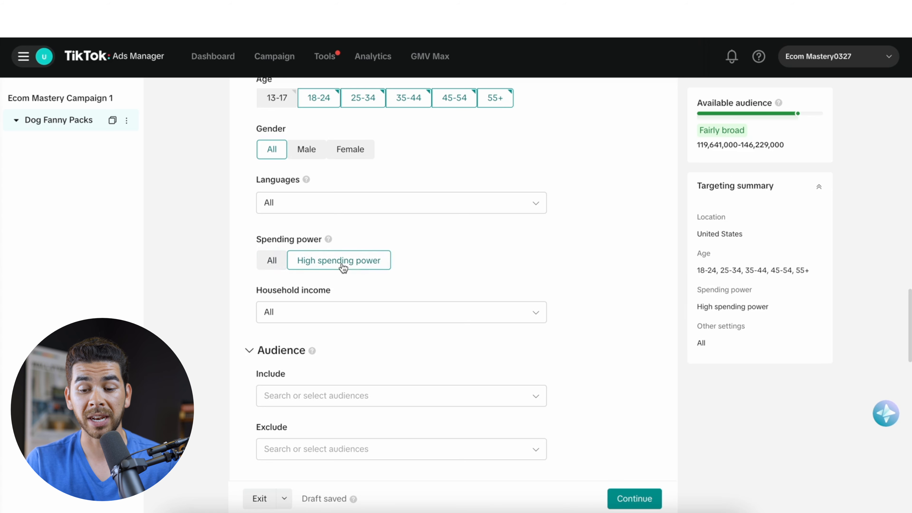
left_click(271, 261)
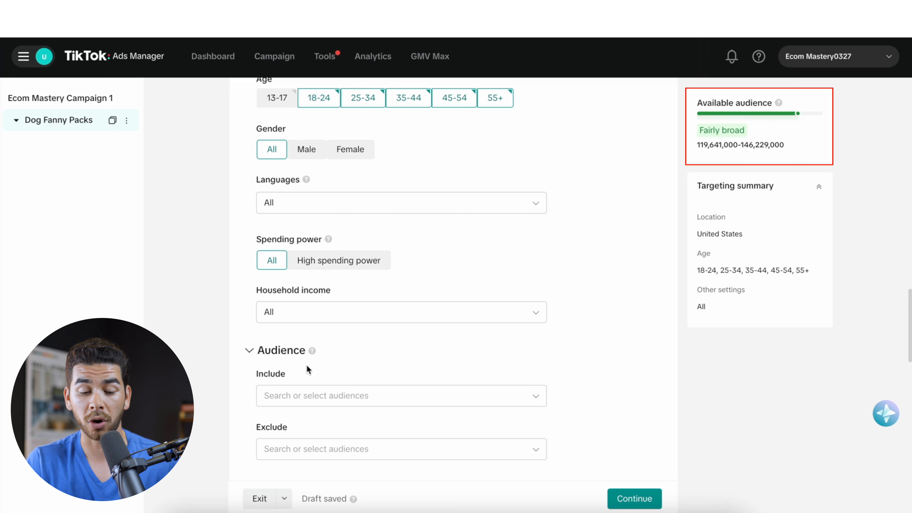
left_click(354, 265)
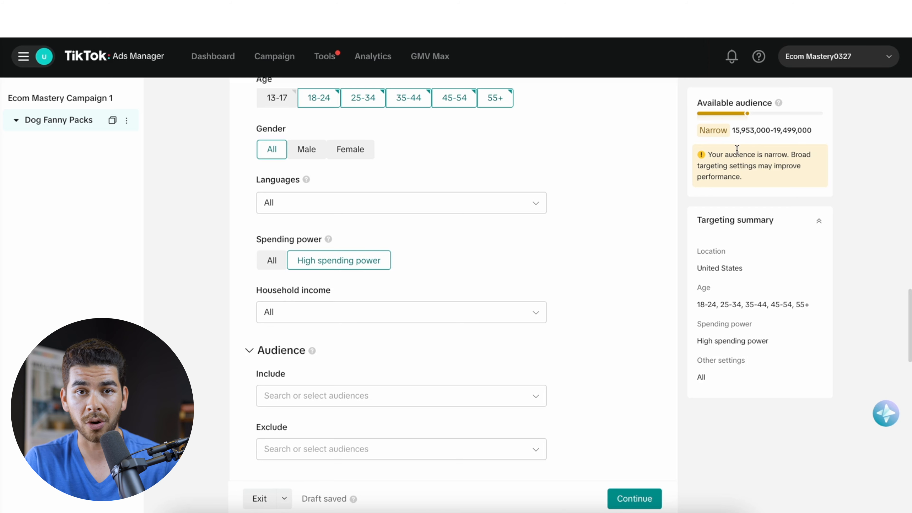
left_click(276, 267)
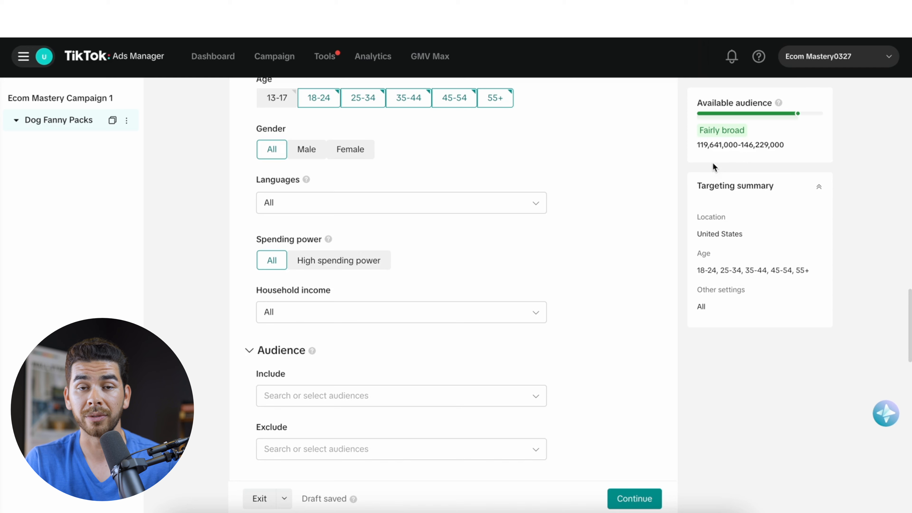
Review the household income options based on US ZIP codes, leaving the setting at All
scroll(317, 309, "down", 3)
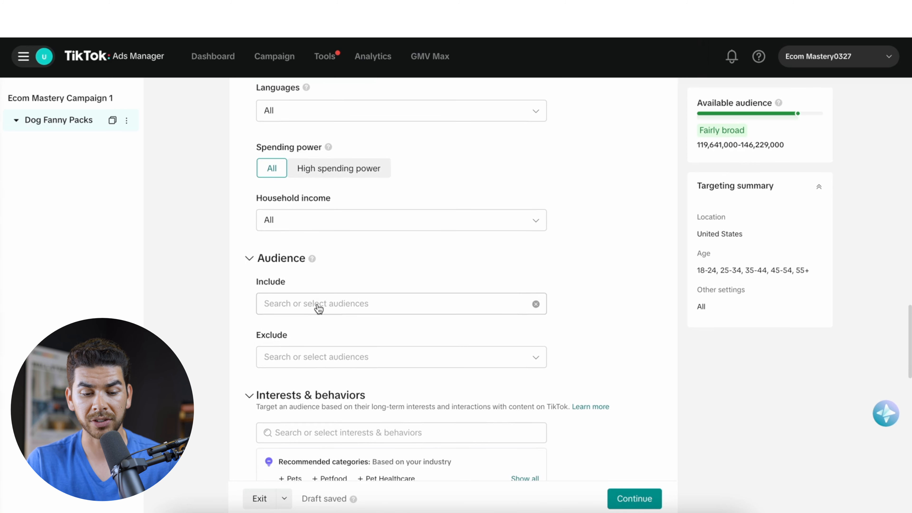
left_click(358, 214)
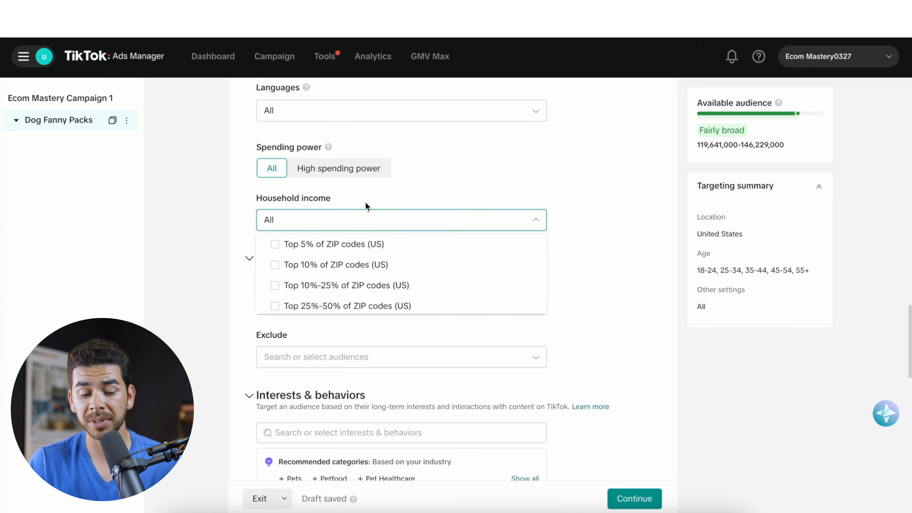
left_click(316, 246)
scroll(540, 194, "up", 1)
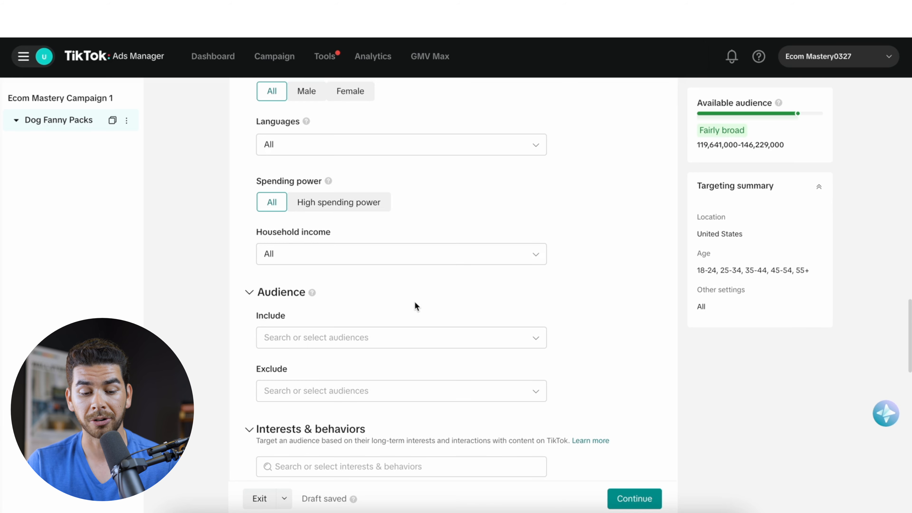
Examine the Include and Exclude audience lists without selecting any audience
scroll(417, 307, "down", 3)
left_click(376, 234)
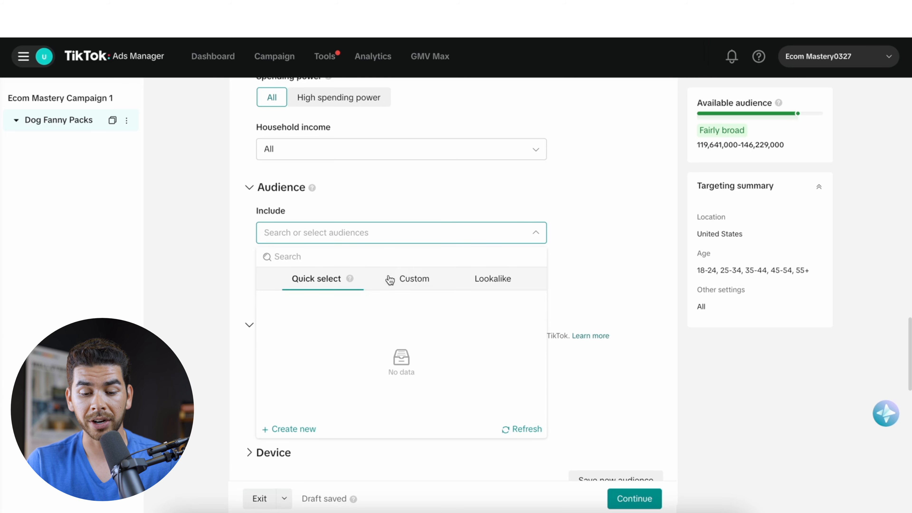
left_click(572, 199)
scroll(431, 233, "down", 2)
left_click(459, 226)
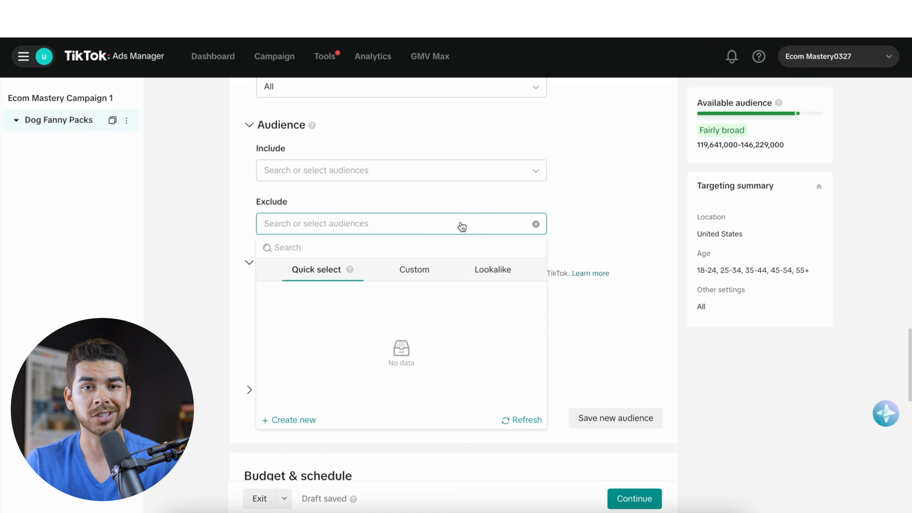
left_click(582, 199)
Try the recommended Pets category under Interests & behaviors, and remove it from the selection again
scroll(303, 219, "down", 2)
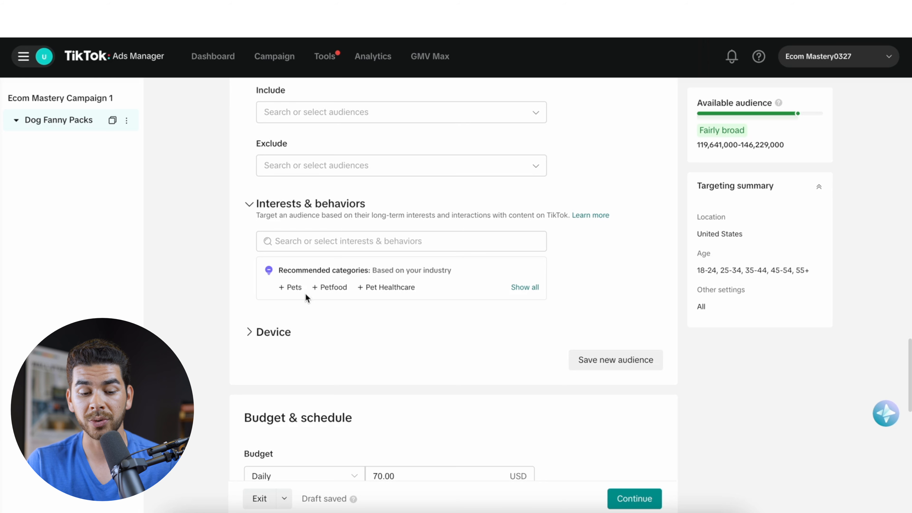
left_click(292, 289)
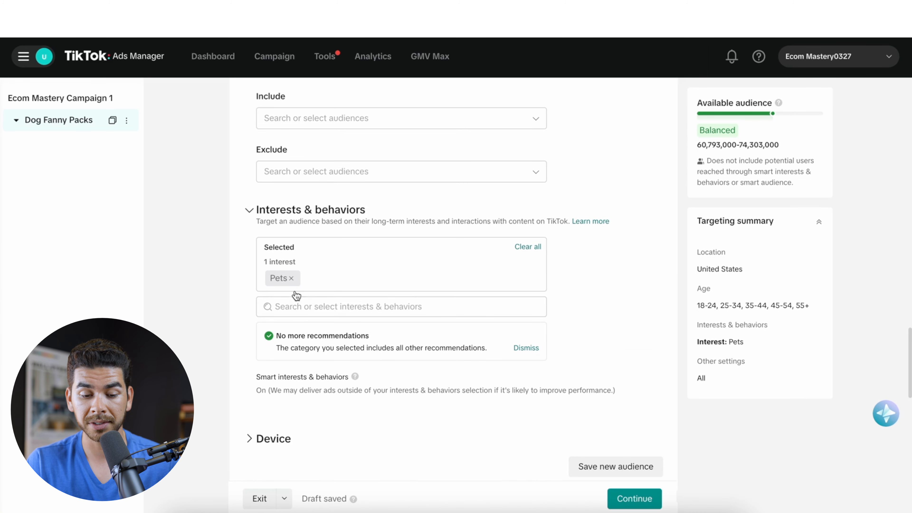
left_click(291, 279)
Expand the Device targeting and examine its operating system, connection type, carrier, internet service provider and device price options
scroll(375, 319, "down", 5)
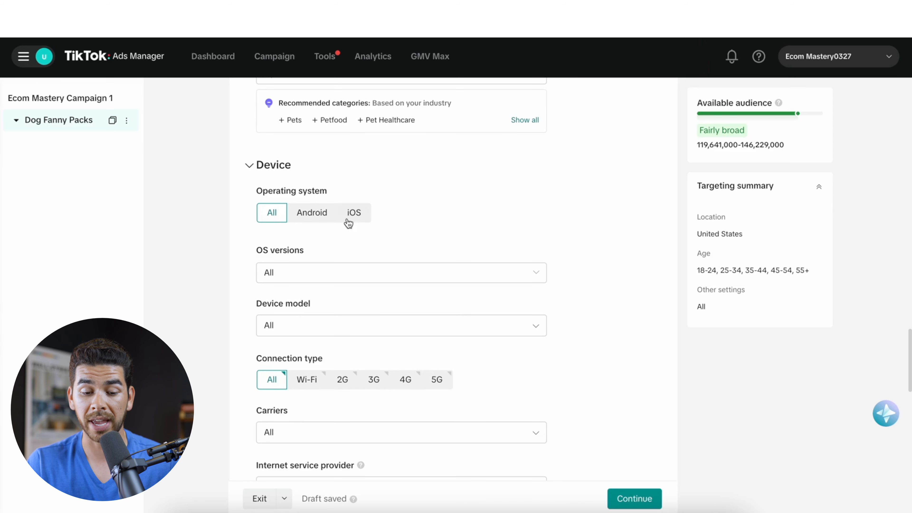
scroll(387, 285, "down", 1)
scroll(387, 286, "down", 2)
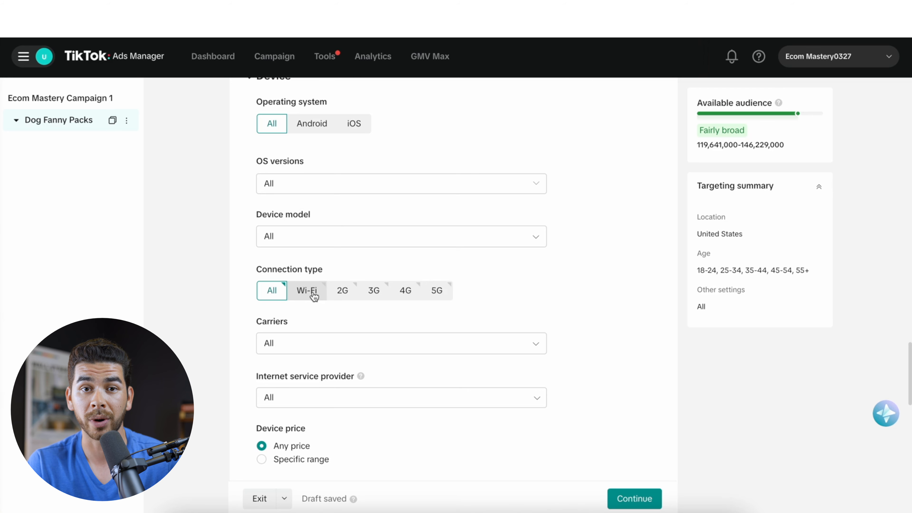
scroll(314, 295, "down", 2)
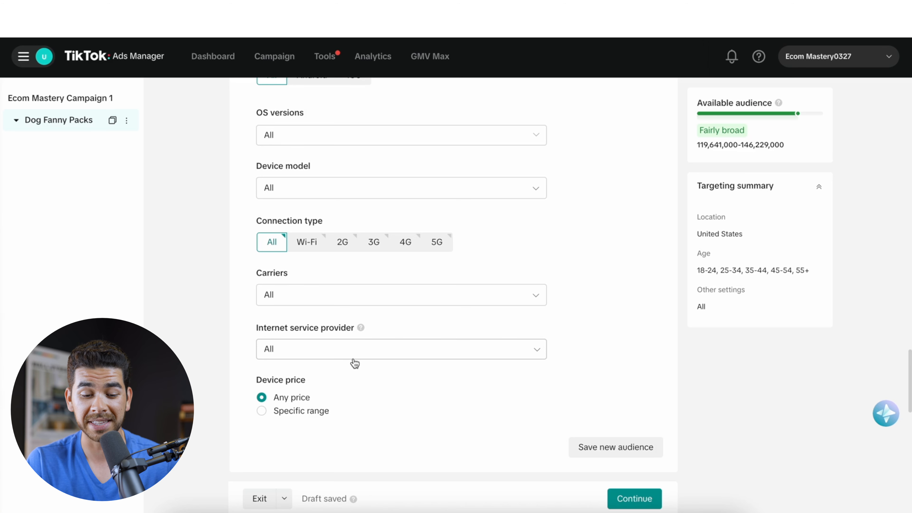
left_click(352, 357)
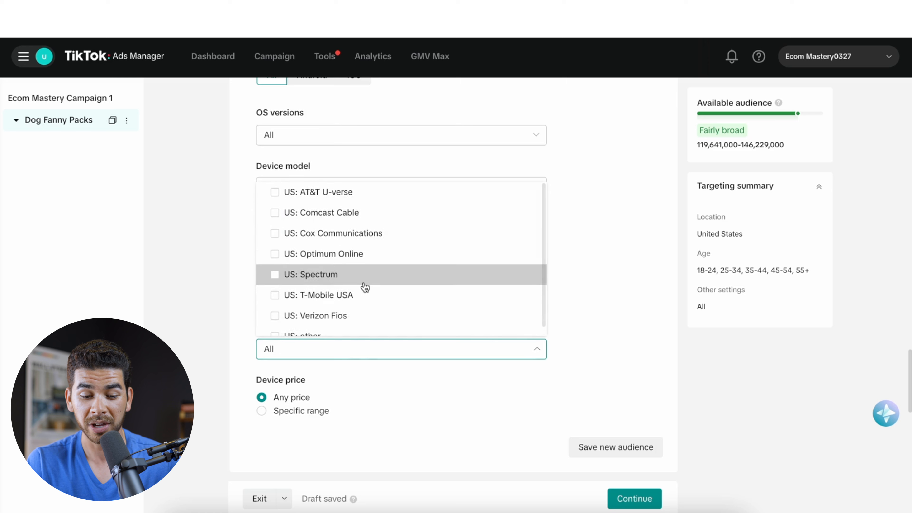
scroll(362, 287, "down", 1)
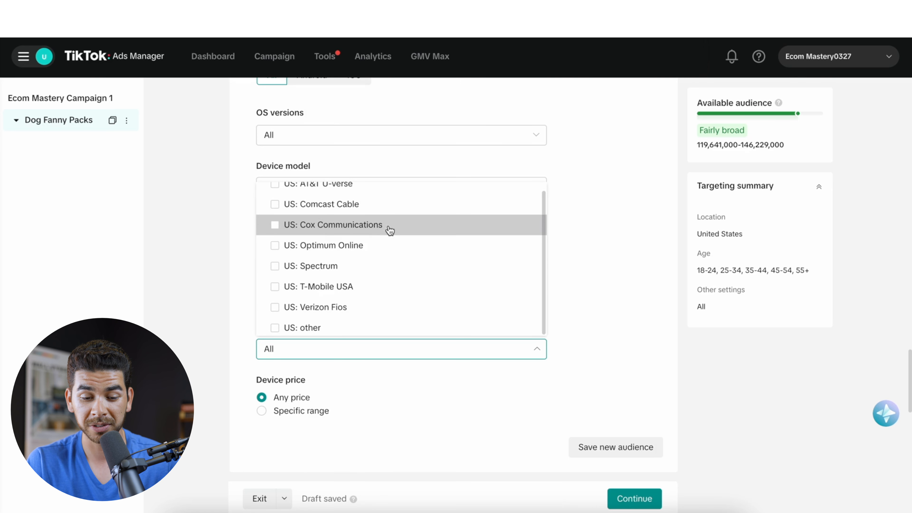
scroll(438, 381, "down", 5)
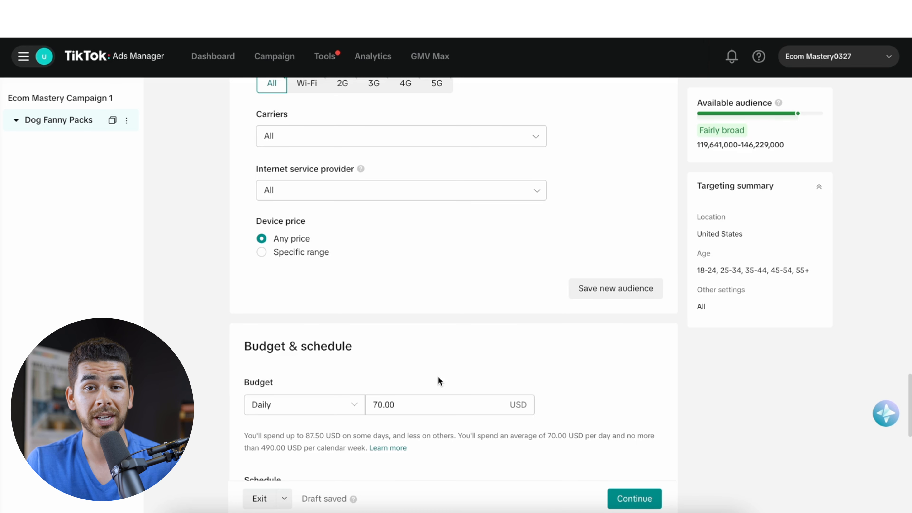
Set the ad group's daily budget to 50 USD
scroll(437, 375, "down", 3)
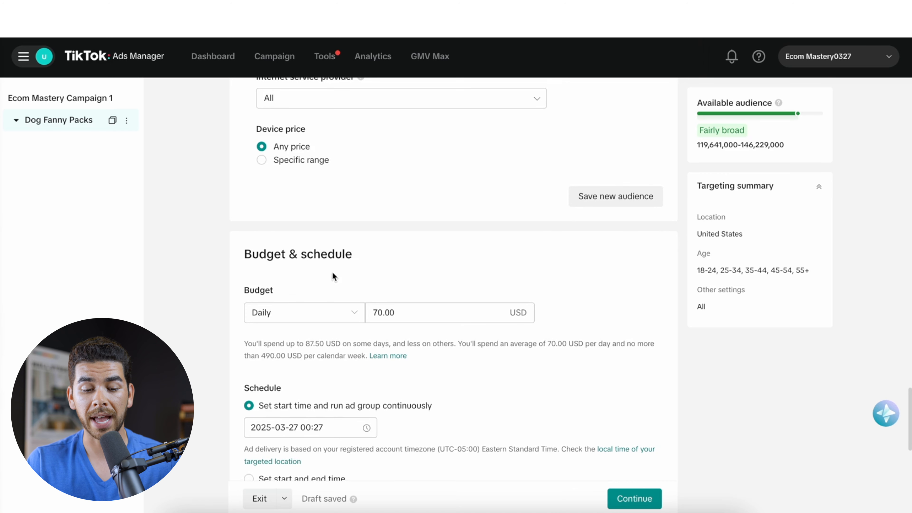
scroll(339, 272, "down", 2)
left_click(420, 248)
key("BackSpace")
key("BackSpace")
key("BackSpace")
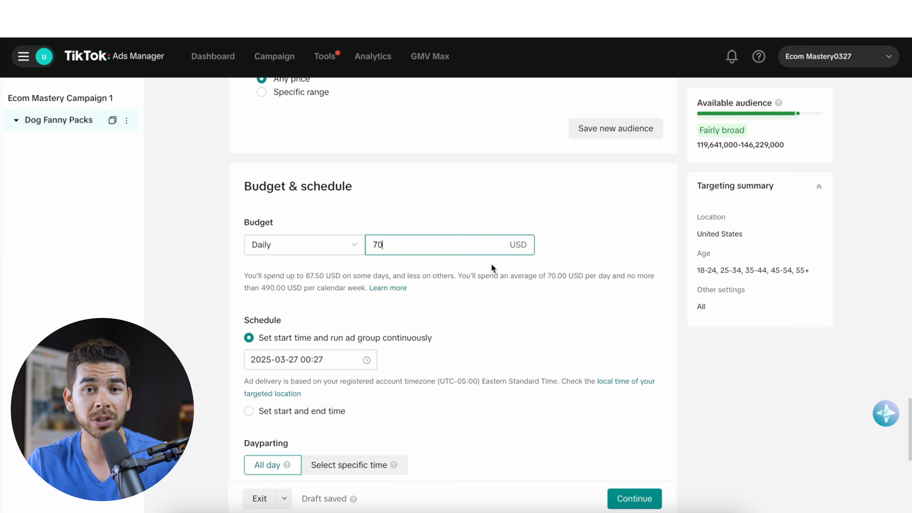
scroll(427, 218, "down", 1)
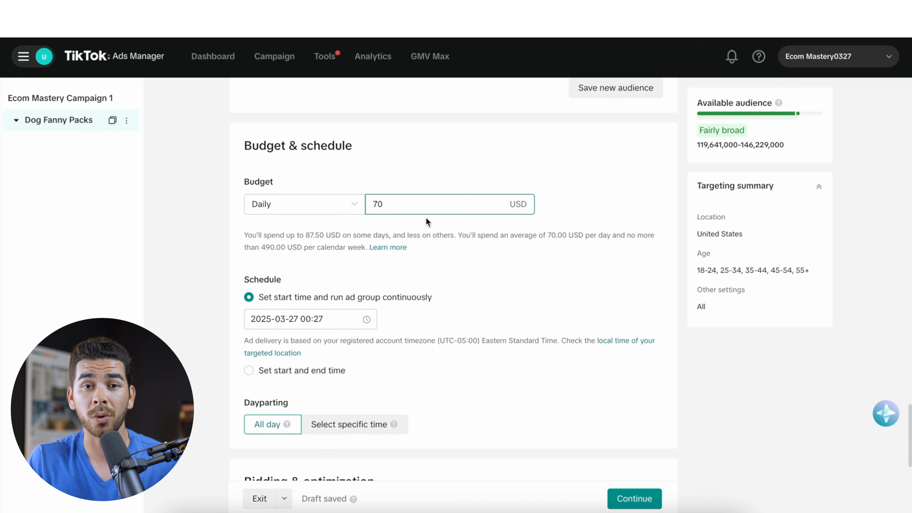
double_click(390, 205)
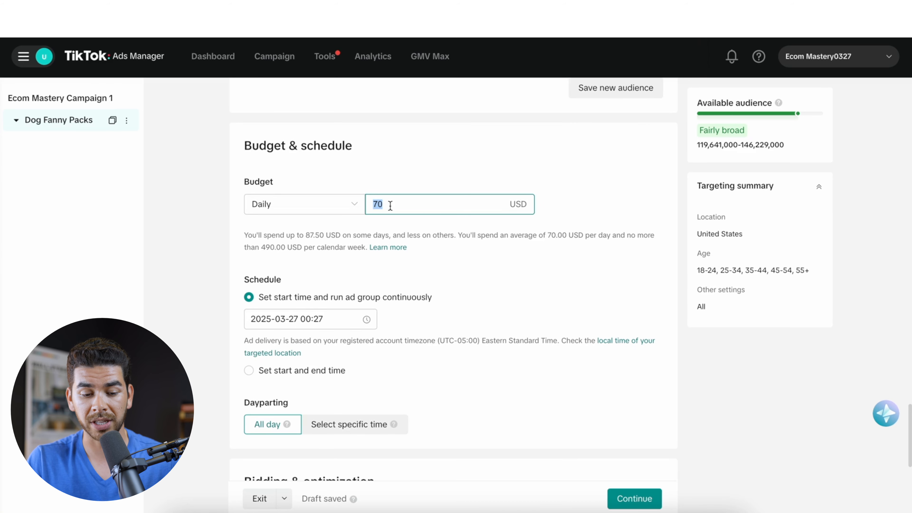
type("50")
left_click(512, 266)
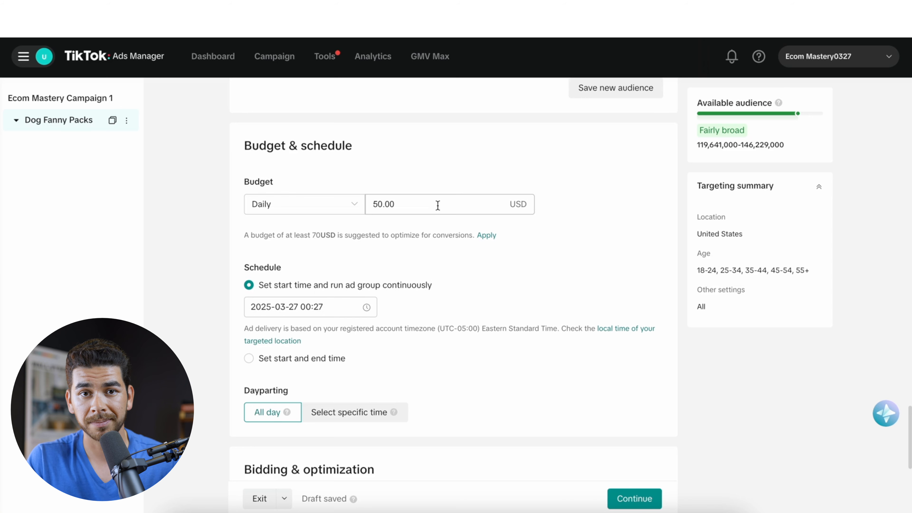
Review the ad group's schedule and the specific-time dayparting grid, and return dayparting to All day
scroll(352, 251, "down", 2)
scroll(356, 241, "down", 1)
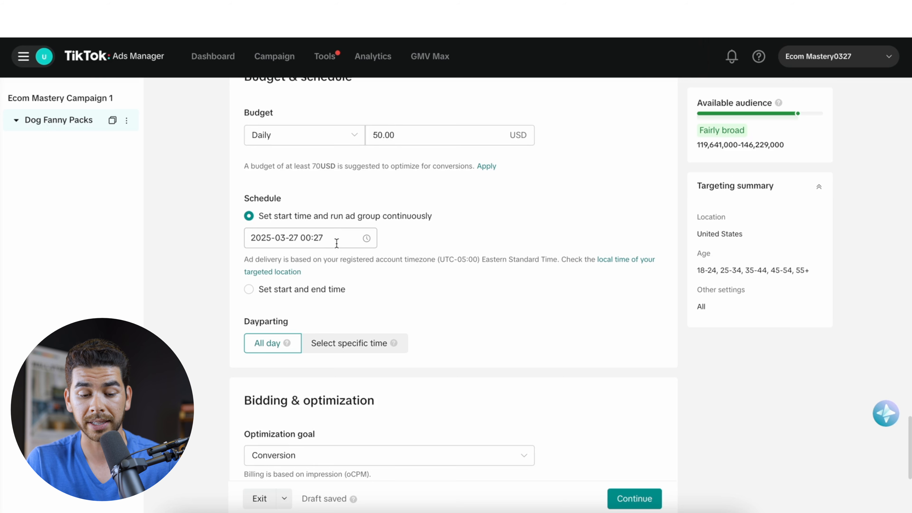
scroll(337, 243, "down", 2)
left_click(300, 251)
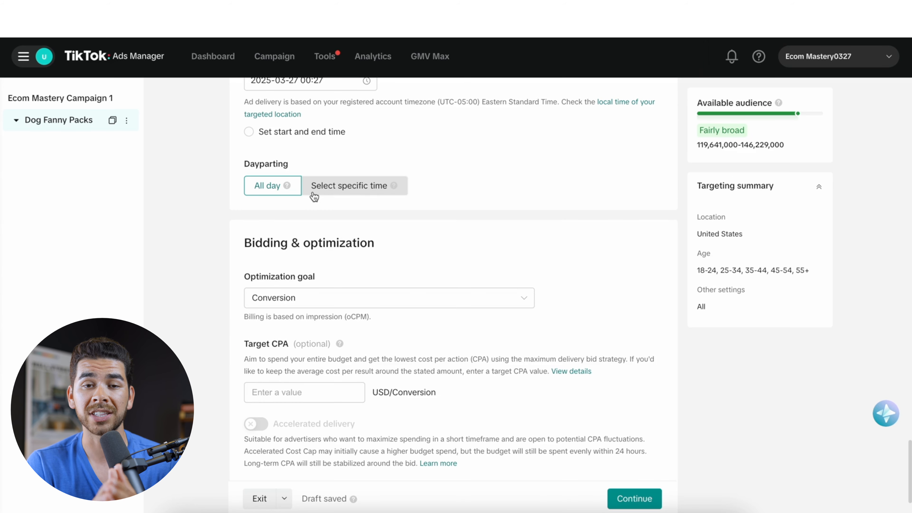
left_click(364, 193)
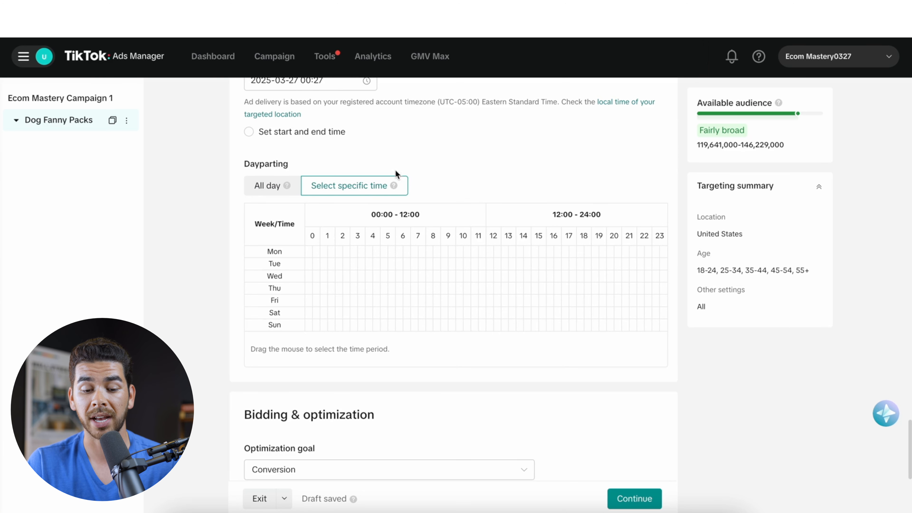
left_click(286, 190)
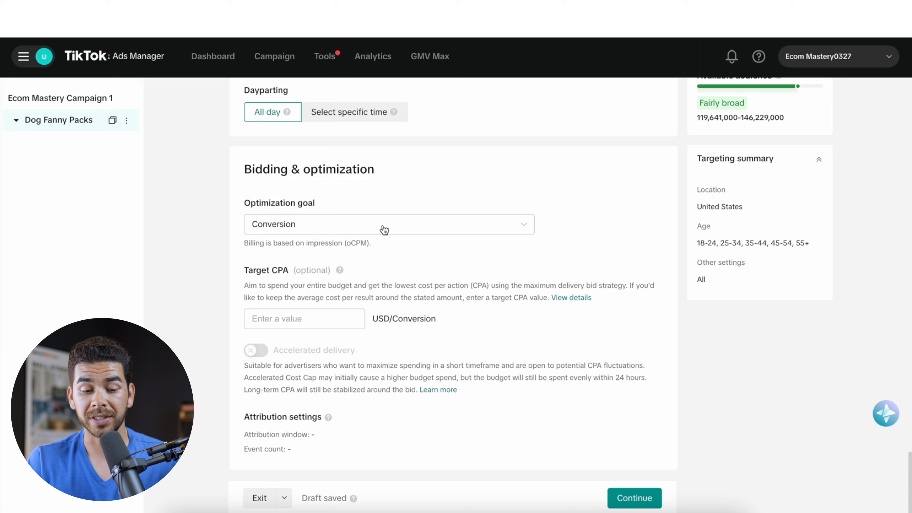
Keep Conversion as the optimization goal, leave the target CPA empty, and continue to the ad creation page
left_click(346, 226)
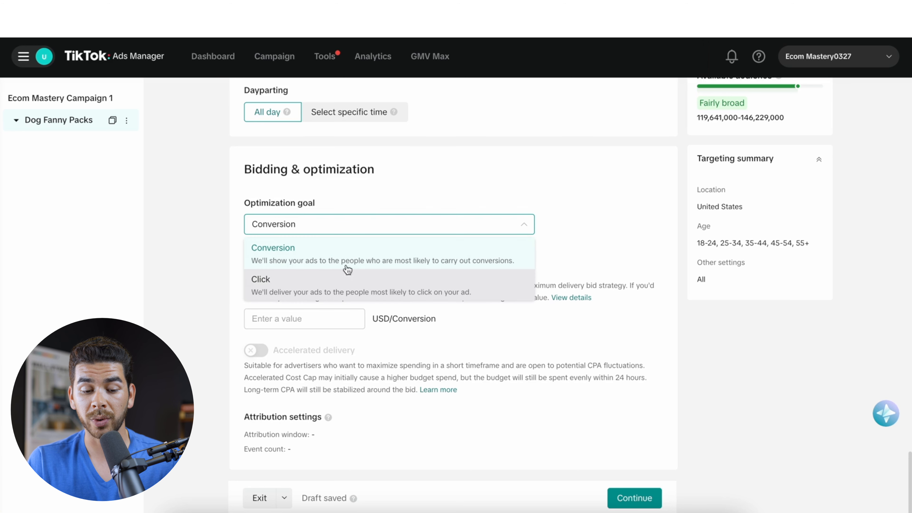
left_click(359, 260)
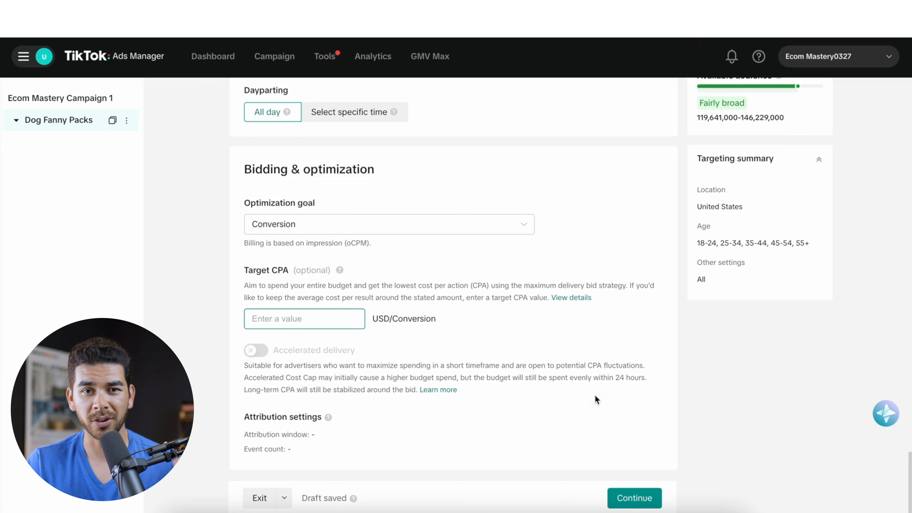
left_click(634, 498)
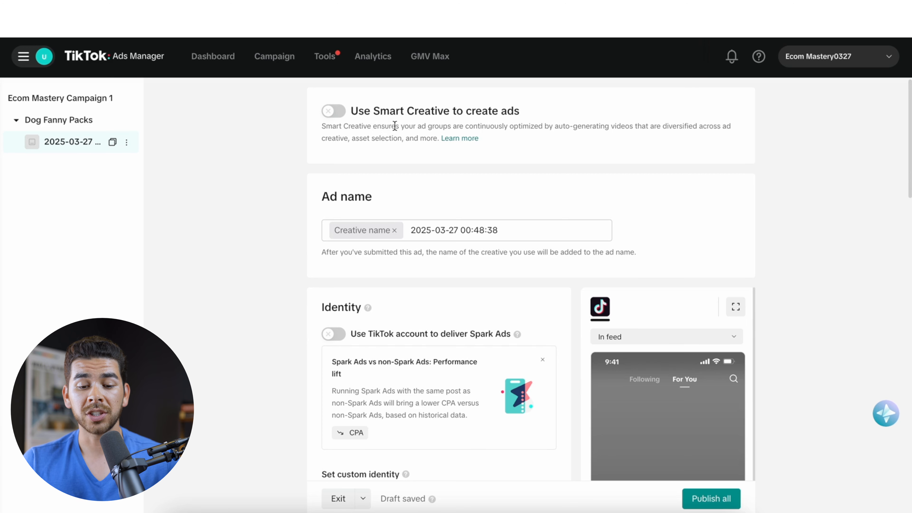
Try enabling Smart Creative for the ad, look over its settings, and turn it off again
left_click(331, 111)
scroll(480, 253, "down", 5)
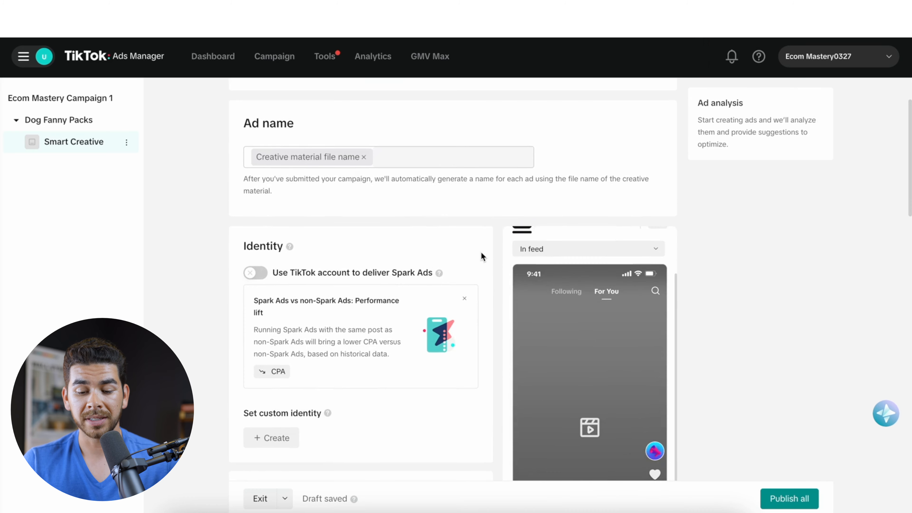
scroll(481, 253, "up", 5)
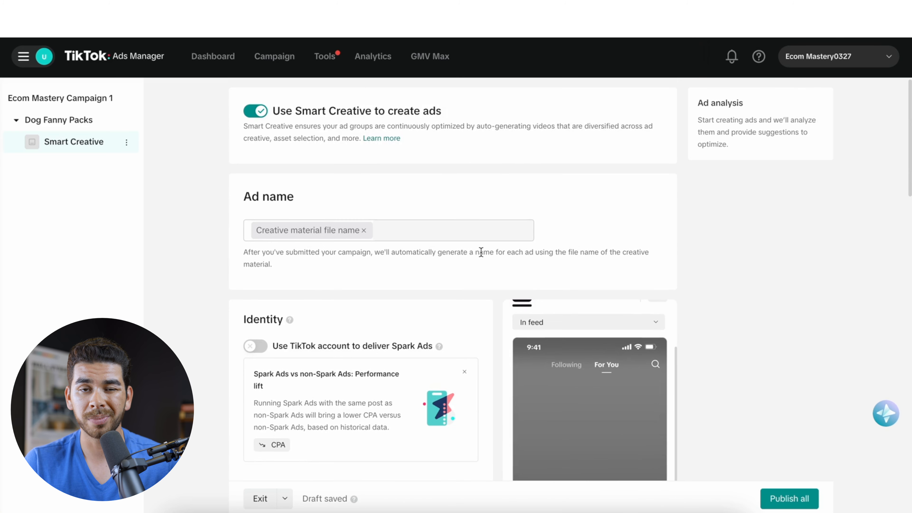
left_click(262, 118)
Replace the default date and time in the ad name with "Dog Fanny", and show the identity settings
triple_click(458, 179)
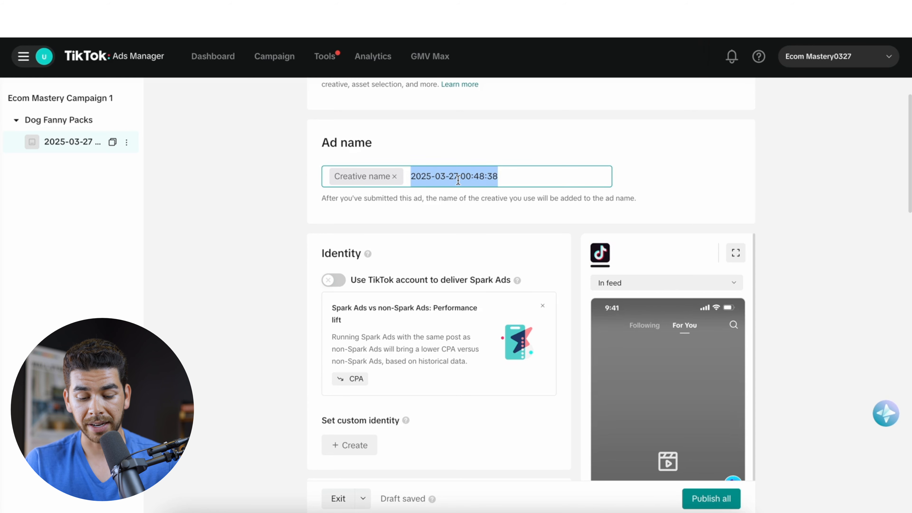
type("Dog Fanny")
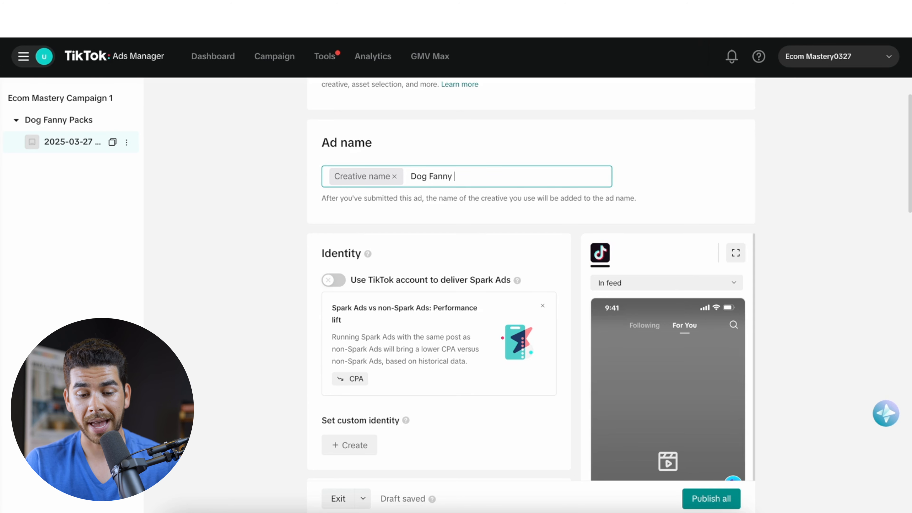
scroll(437, 177, "down", 3)
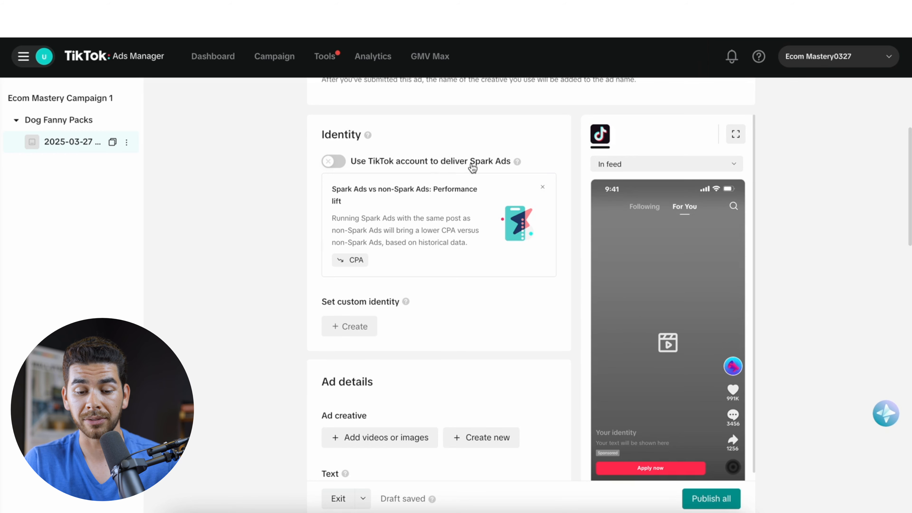
scroll(442, 264, "down", 2)
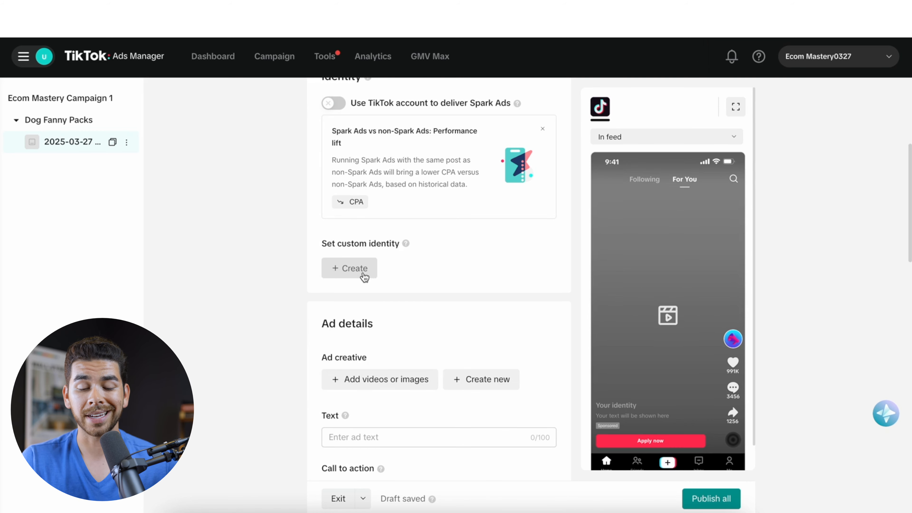
Look at the custom identity creation form, and show the creative library for adding videos or images to the ad
left_click(366, 276)
left_click(519, 213)
scroll(401, 267, "down", 4)
left_click(395, 267)
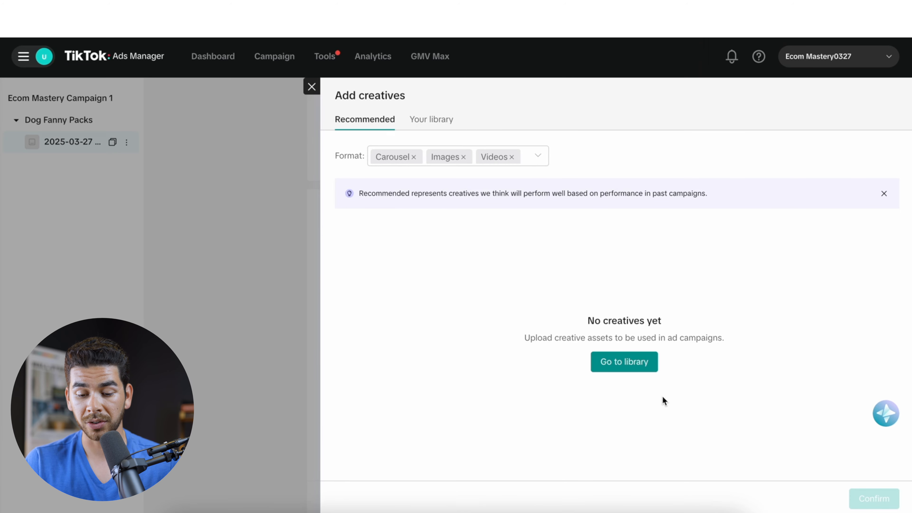
left_click(606, 368)
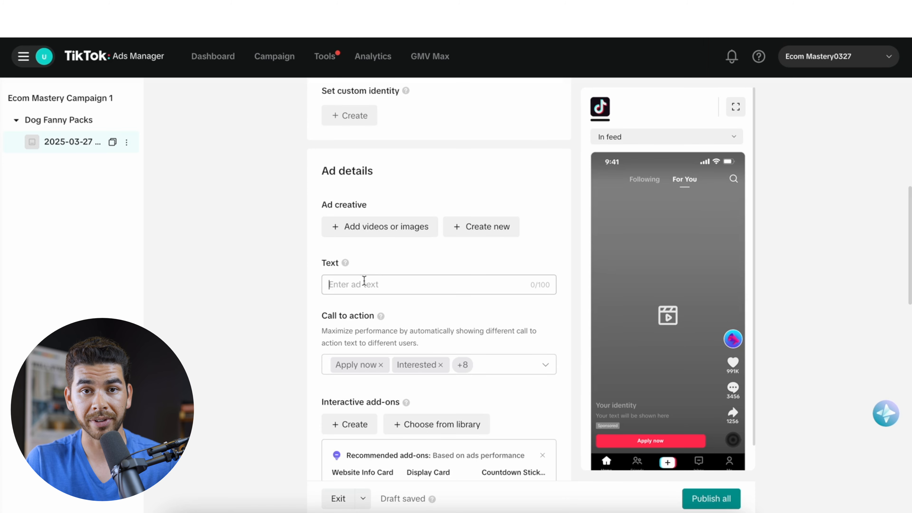
Review the ad text field and the available call-to-action options, keeping the default selection
scroll(363, 280, "down", 4)
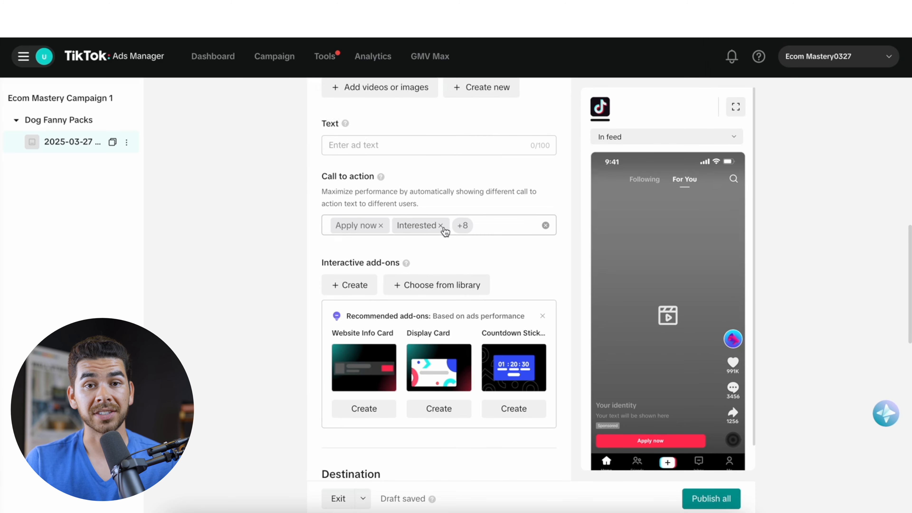
left_click(484, 232)
scroll(466, 288, "down", 1)
scroll(467, 287, "down", 4)
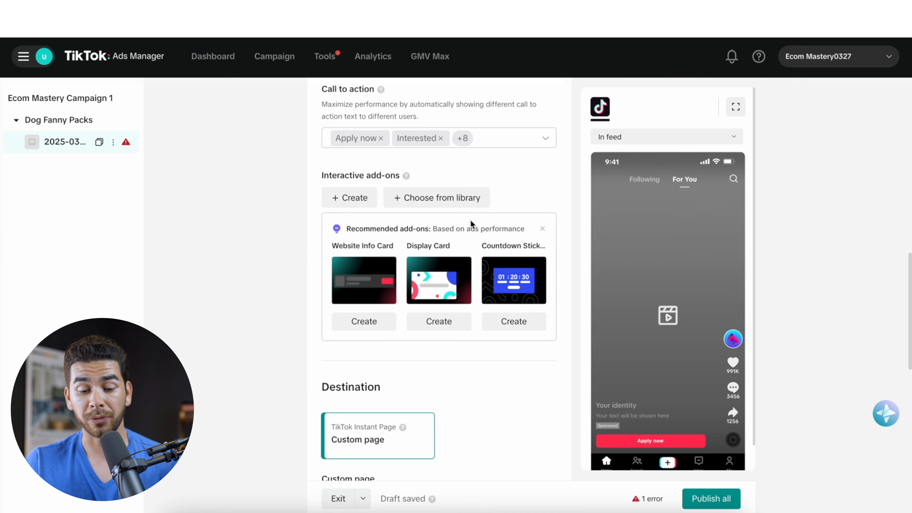
Look over the card and sticker types offered for creating an interactive add-on
left_click(347, 196)
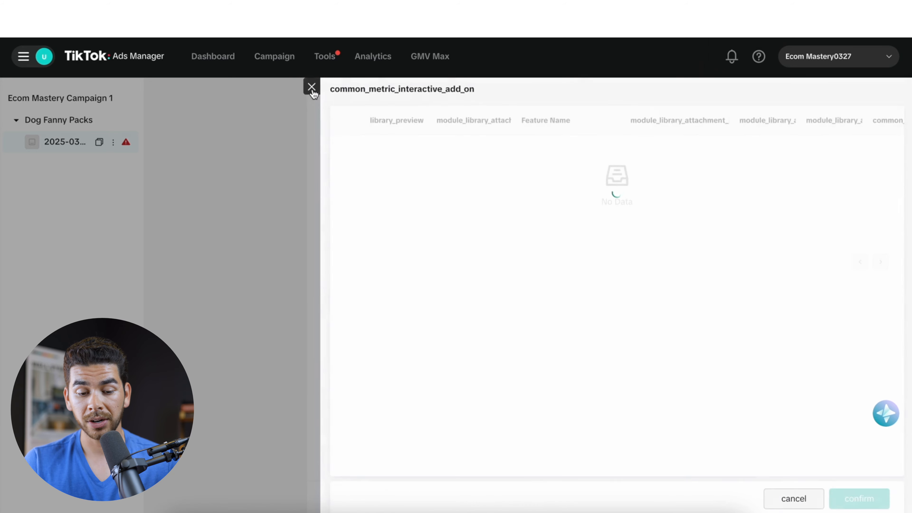
left_click(312, 86)
left_click(349, 194)
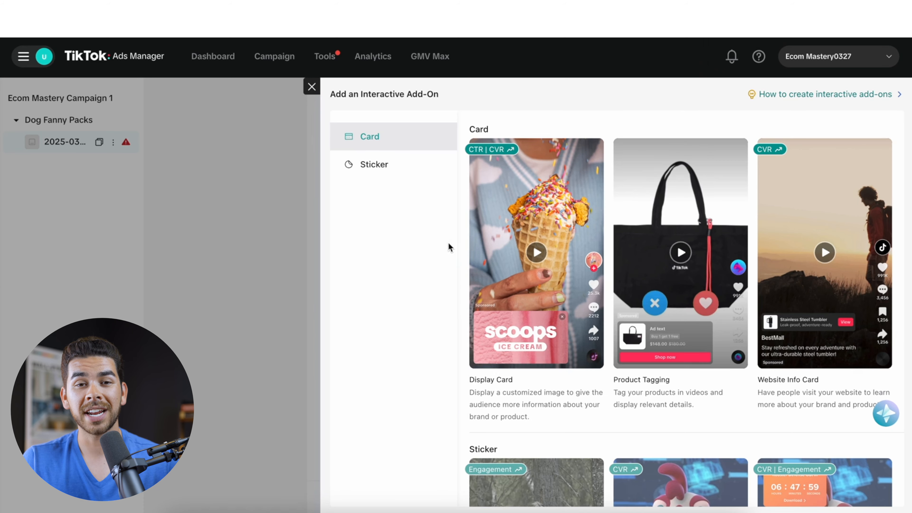
mouse_move(504, 255)
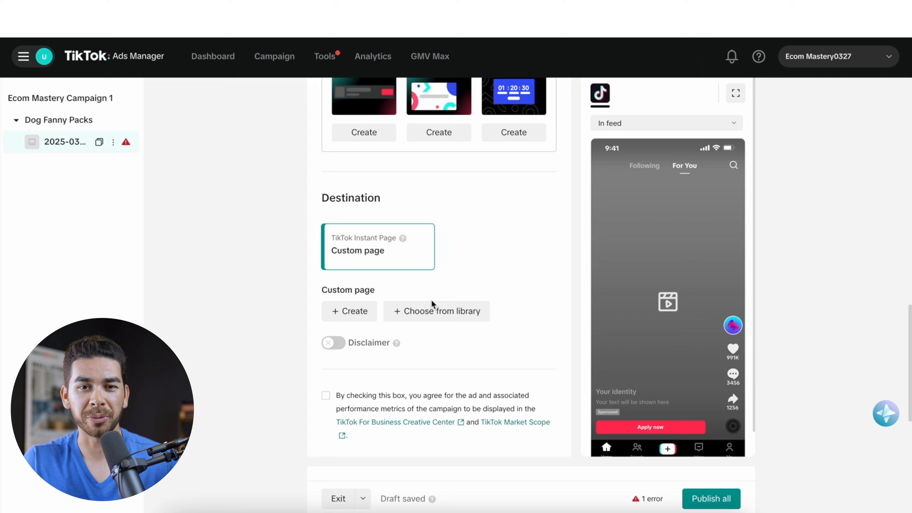
Examine the ad's custom page destination, disclaimer, TikTok events tracking and third-party tracking settings
scroll(432, 302, "down", 3)
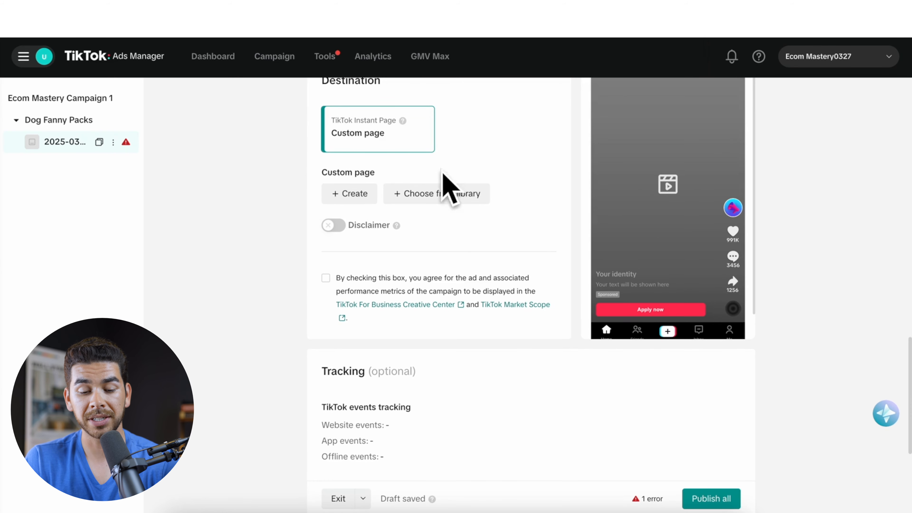
scroll(454, 203, "down", 5)
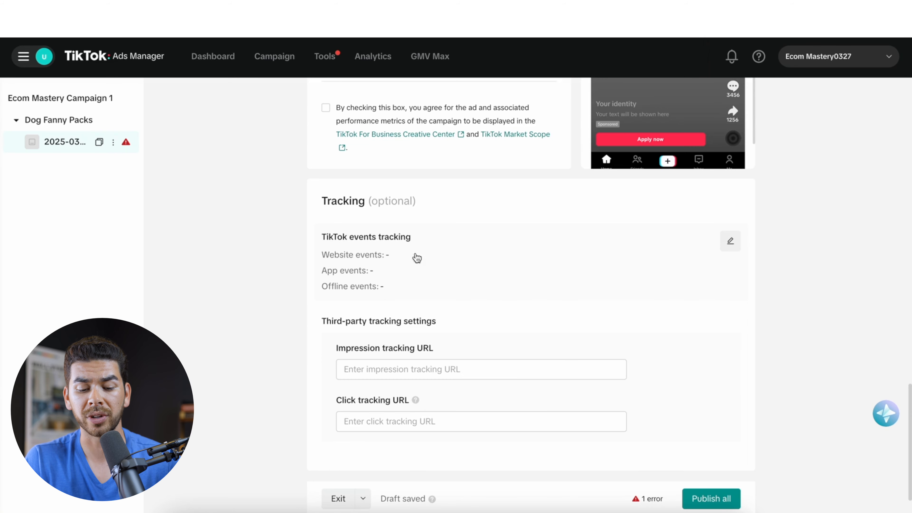
scroll(464, 309, "down", 2)
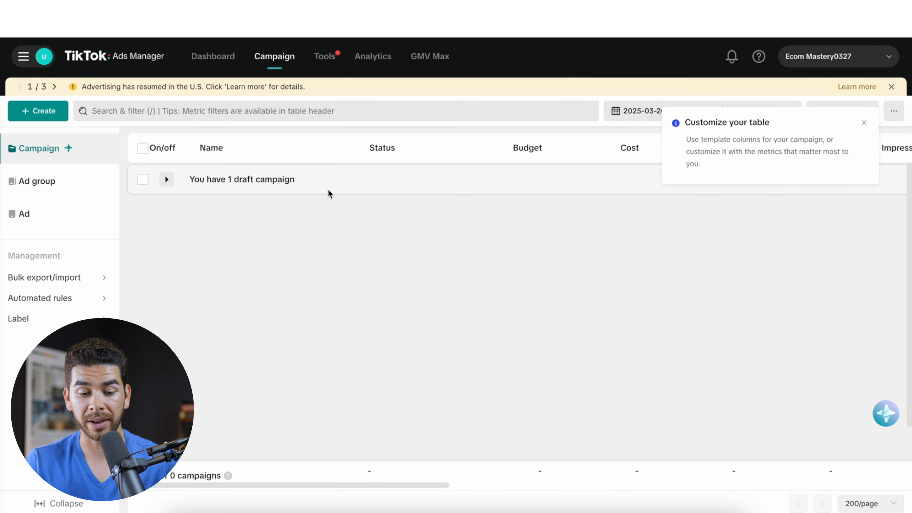
Expand the draft campaign group in the campaign overview to show the draft campaign
left_click(285, 187)
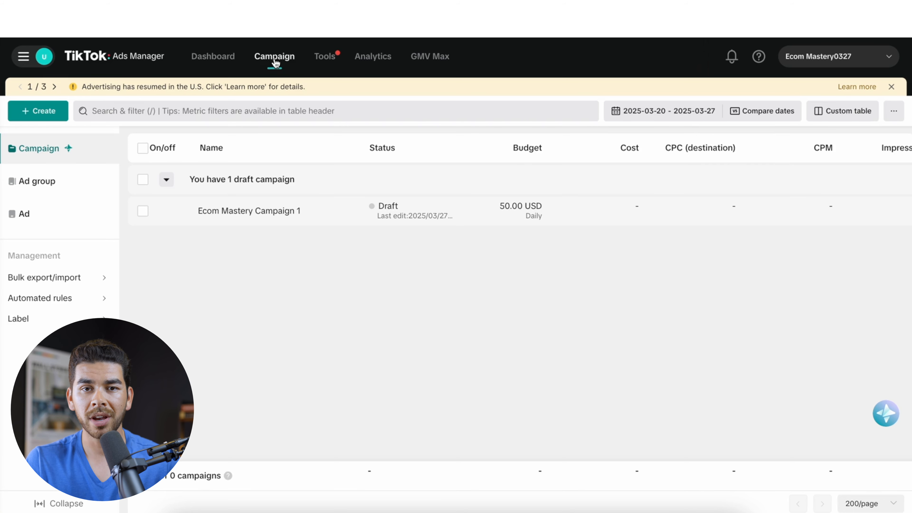